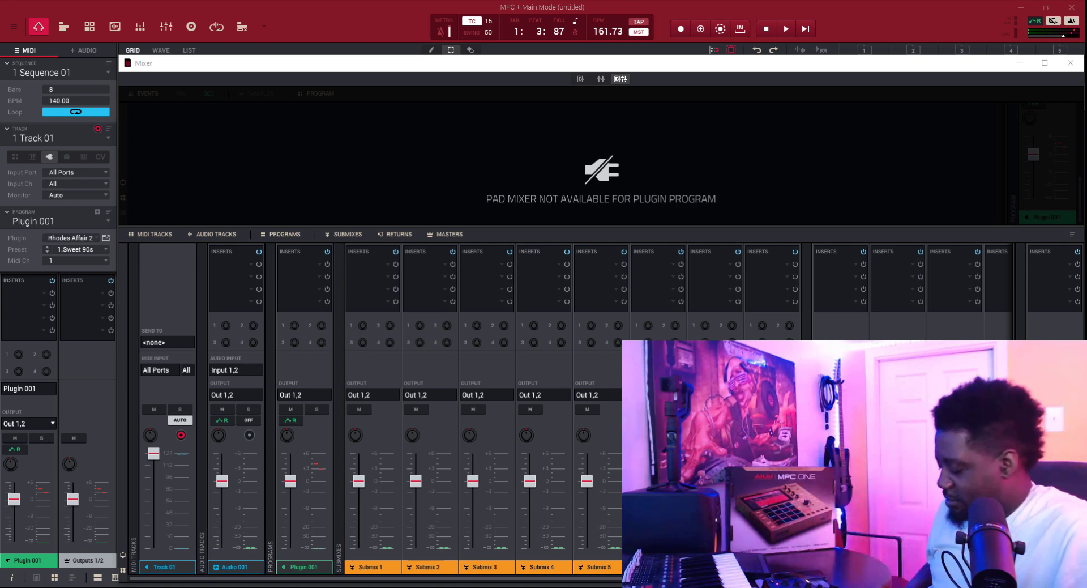
# Play the sequence, close the mixer and enlarge the piano-roll grid around Track 01's chord notes.
pyautogui.press('space')
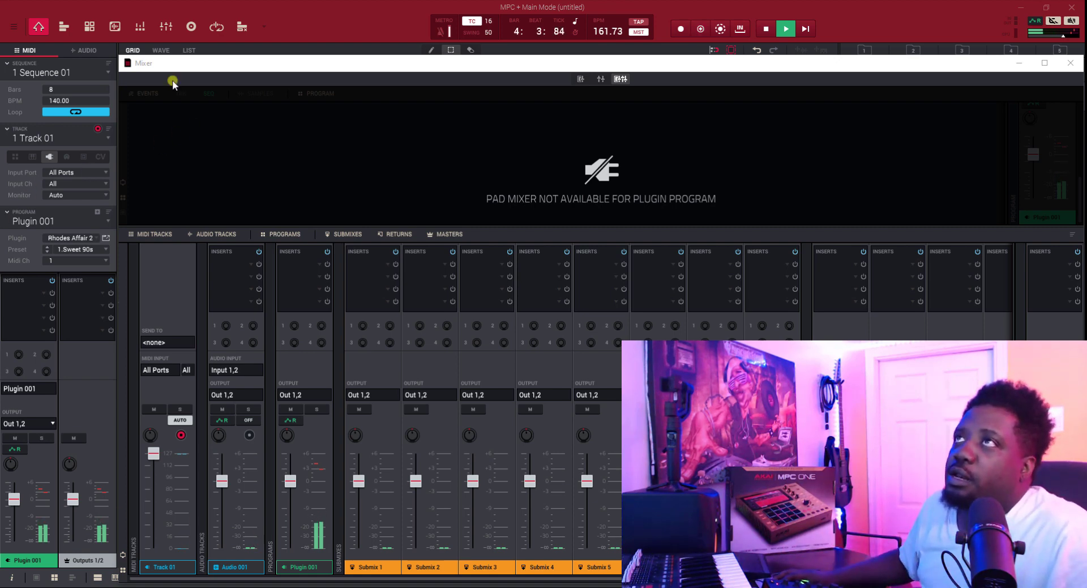
pyautogui.press('Escape')
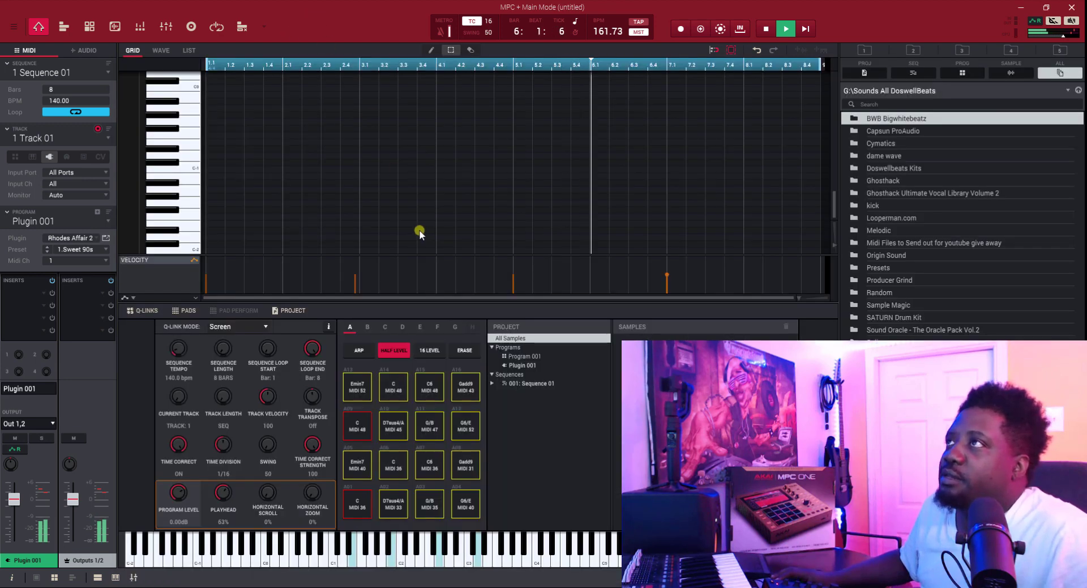
pyautogui.scroll(10, 394, 227)
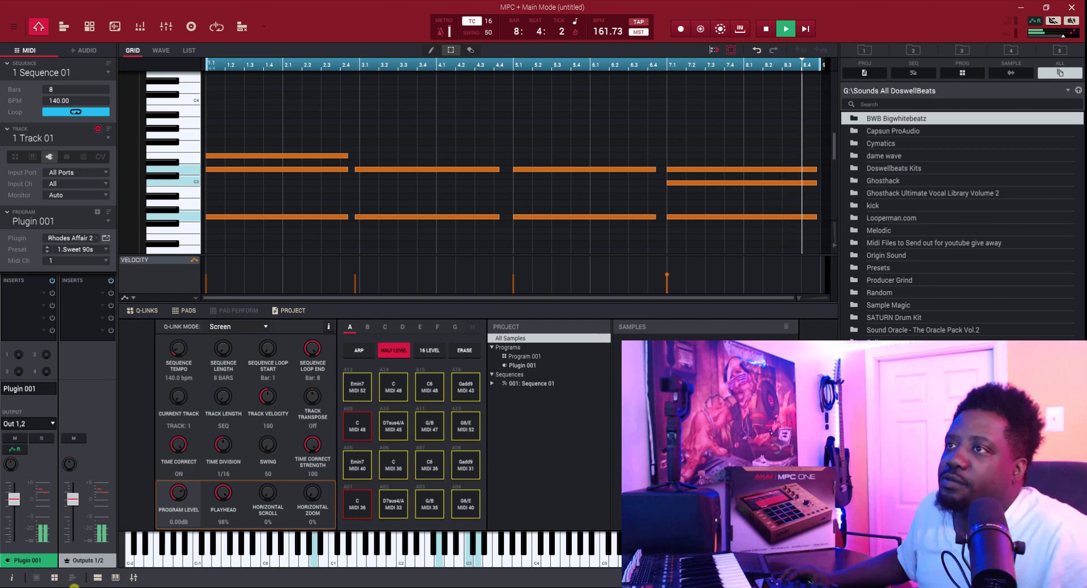
pyautogui.click(97, 577)
pyautogui.scroll(-8, 346, 368)
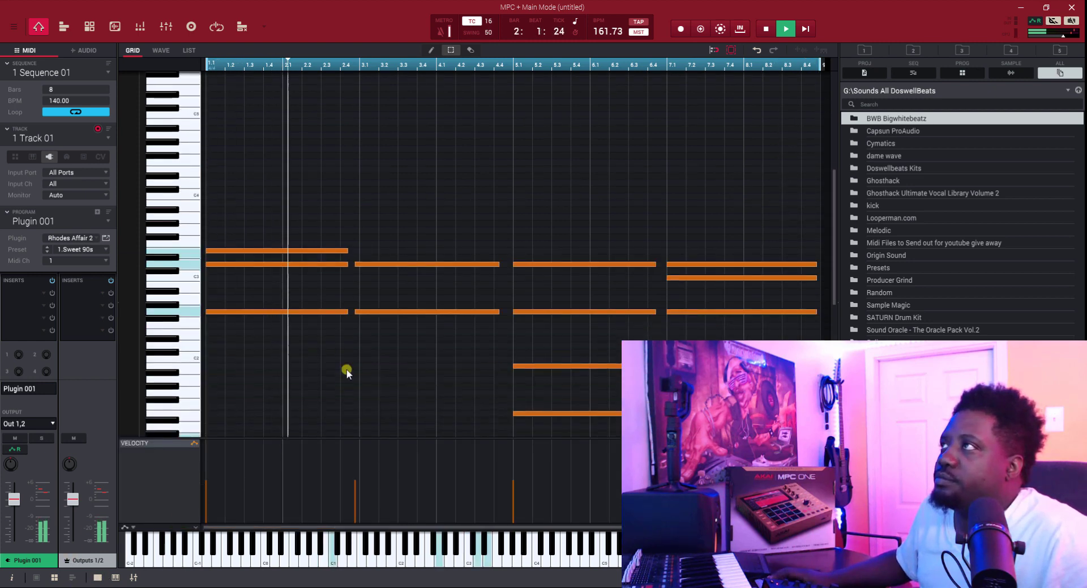
# Shift all notes of the second chord so they start on the bar 3 line, and stop playback.
pyautogui.moveTo(442, 129); pyautogui.dragTo(419, 408)
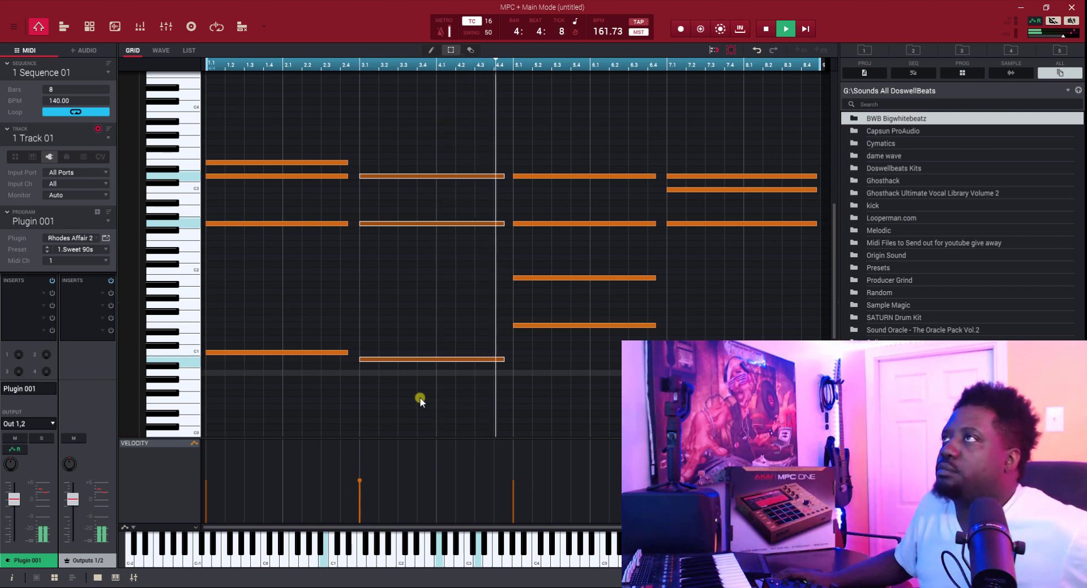
pyautogui.moveTo(449, 358); pyautogui.dragTo(454, 359)
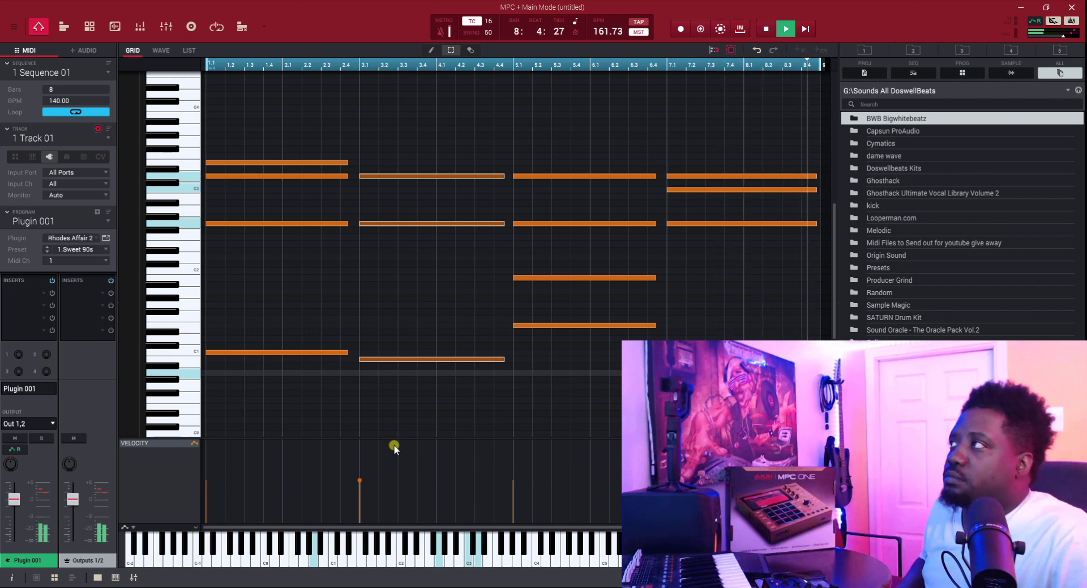
pyautogui.press('space')
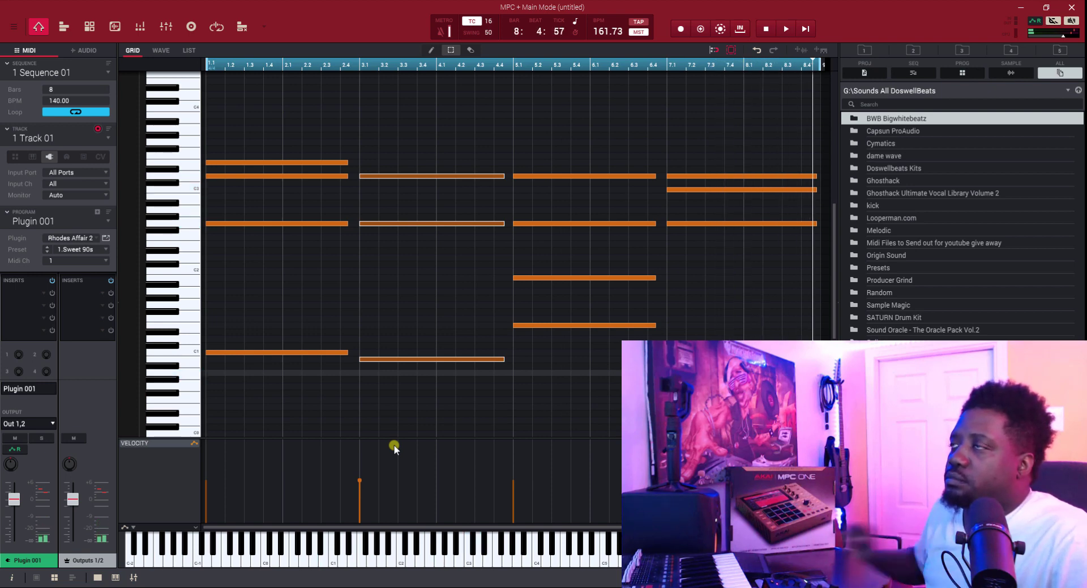
# Reopen the mixer and enlarge its channel strips by shrinking the pad mixer area.
pyautogui.click(132, 576)
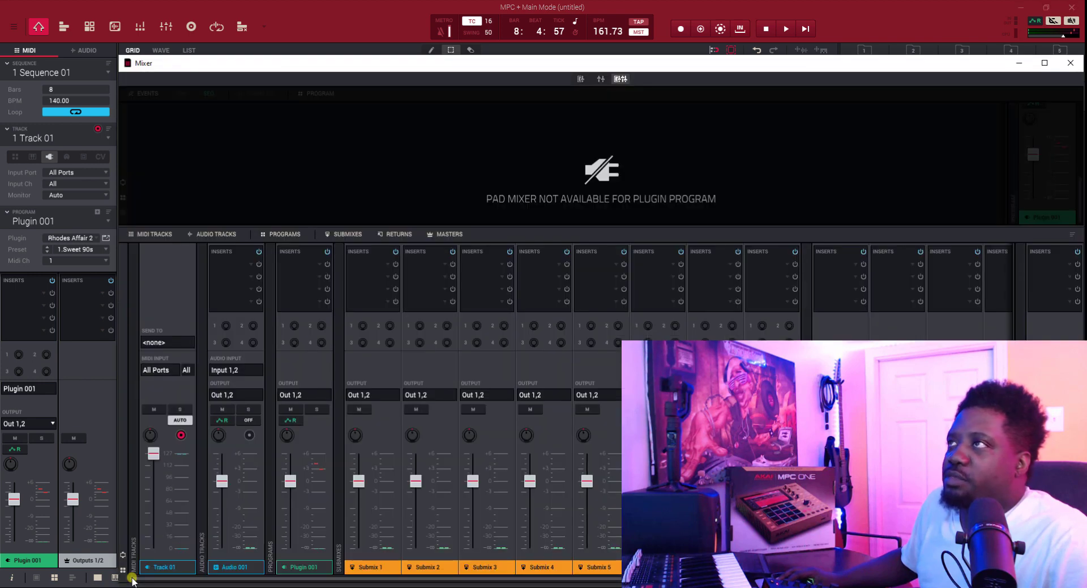
pyautogui.press('space')
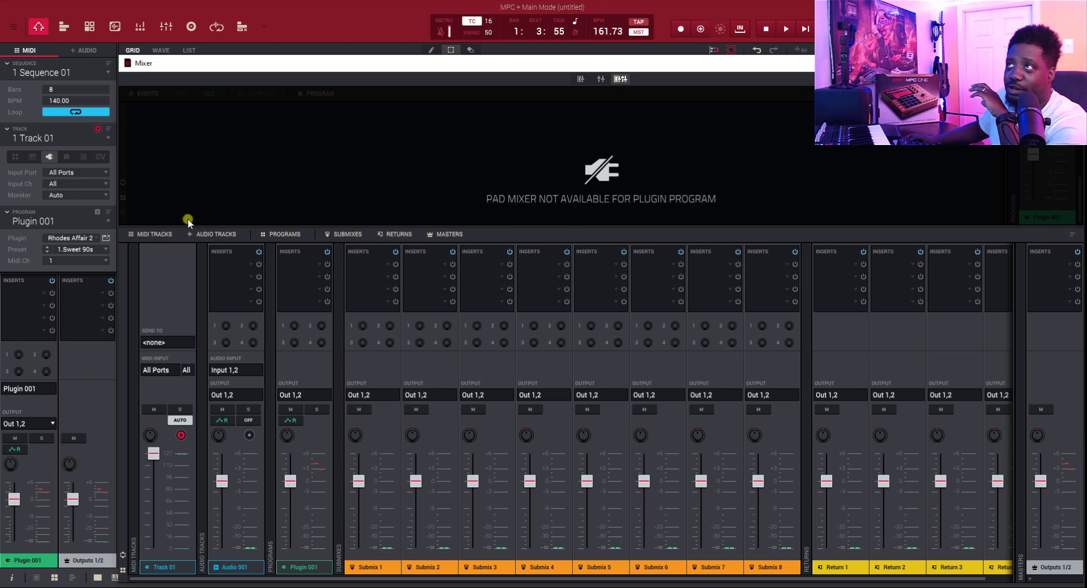
pyautogui.moveTo(188, 226); pyautogui.dragTo(195, 131)
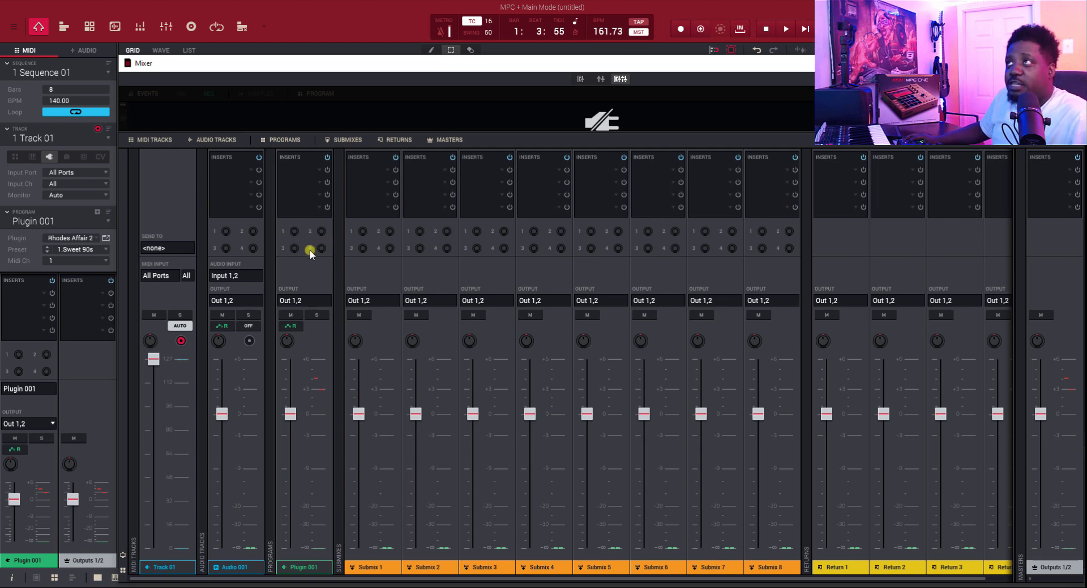
# Examine the submix output choices of the Plugin 001 channel and play the sequence to watch its level meter.
pyautogui.click(303, 298)
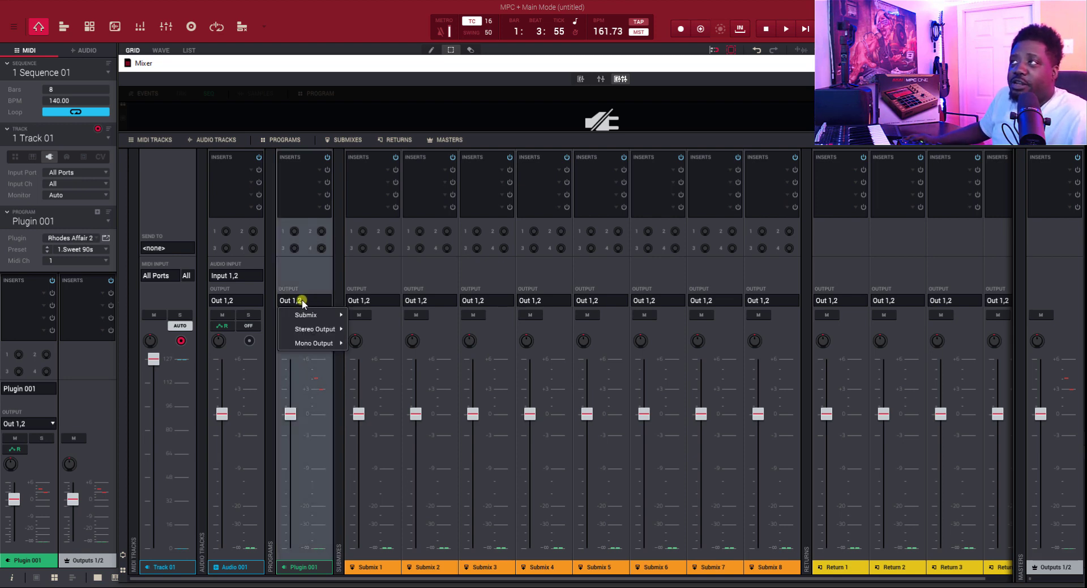
pyautogui.moveTo(306, 316)
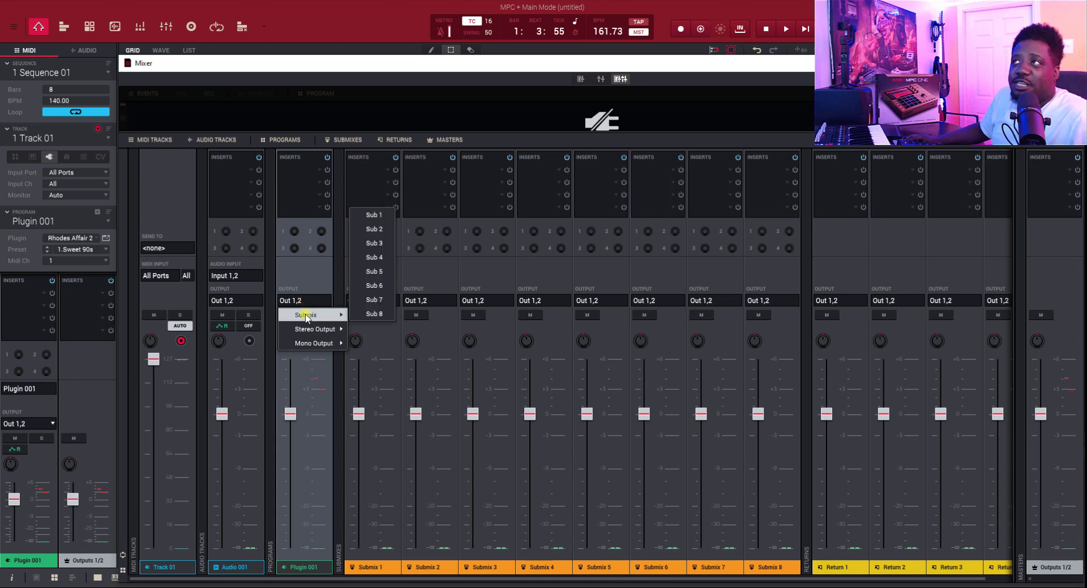
pyautogui.click(306, 267)
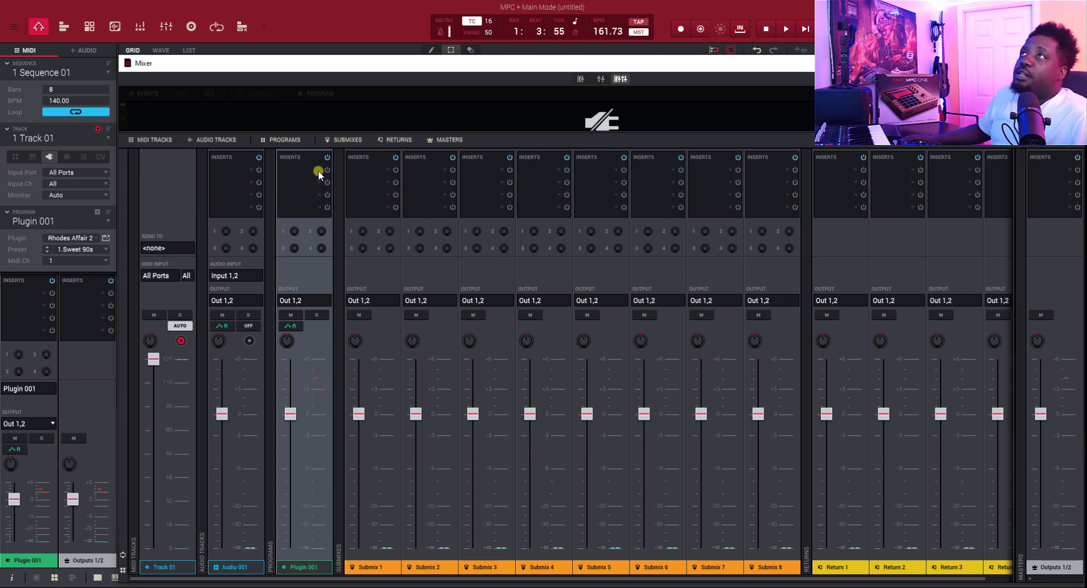
pyautogui.moveTo(294, 351)
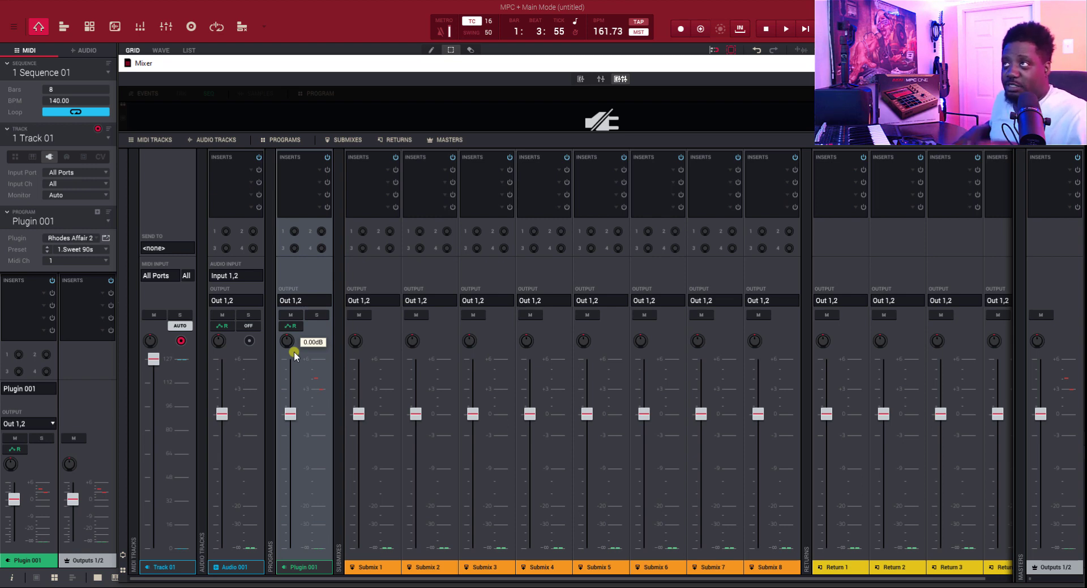
pyautogui.press('space')
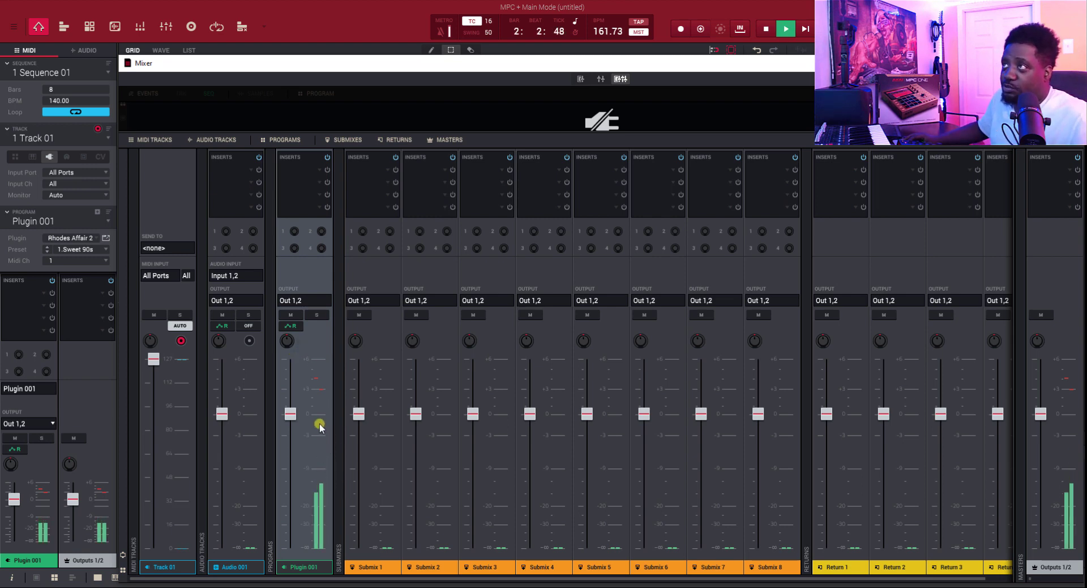
pyautogui.press('space')
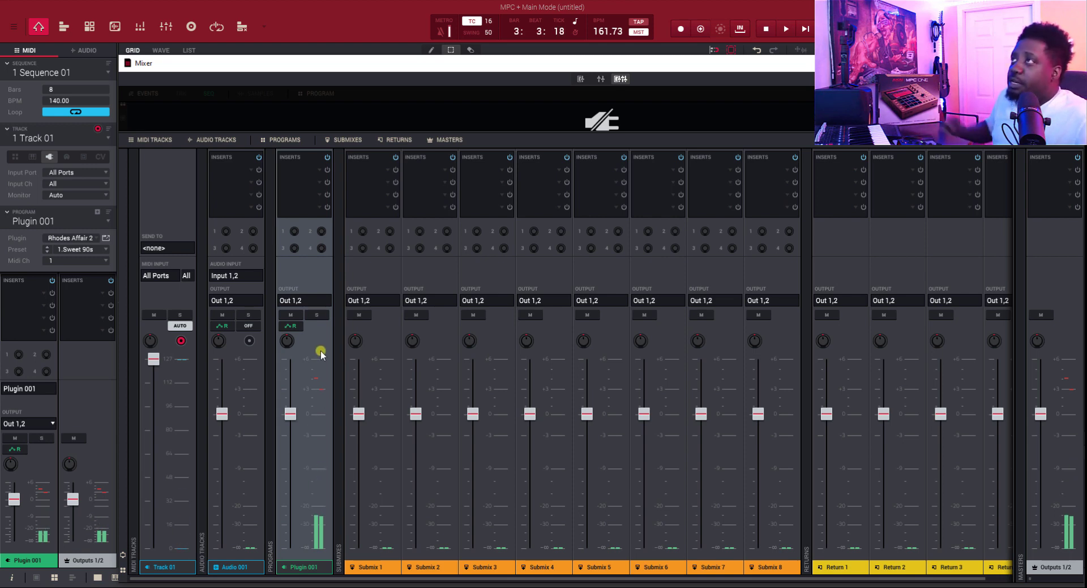
# Load AIR Delay from the AIR Music Technology delay and reverb effects into Plugin 001's first insert slot.
pyautogui.doubleClick(317, 169)
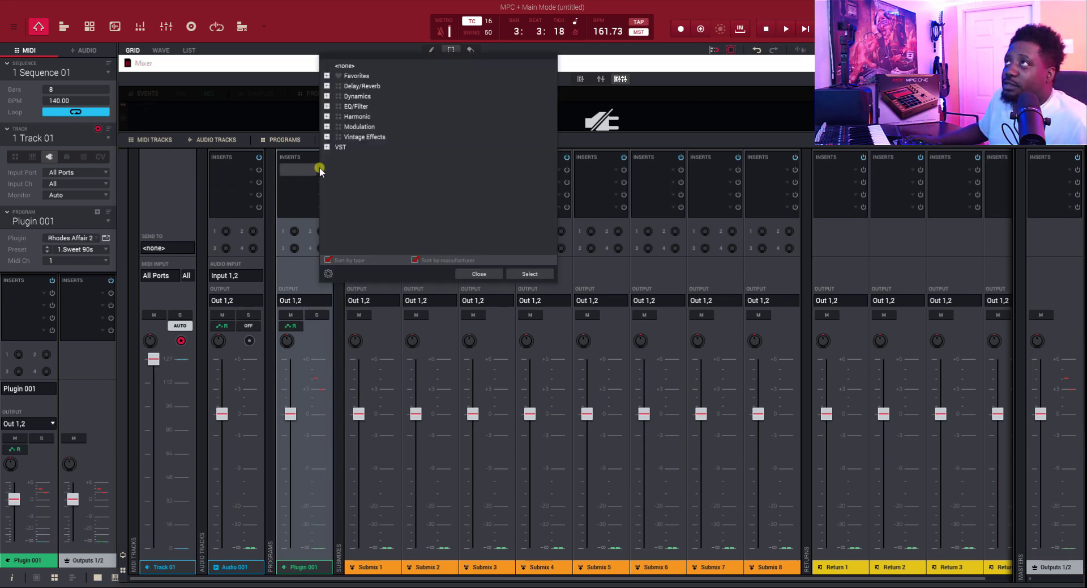
pyautogui.click(326, 86)
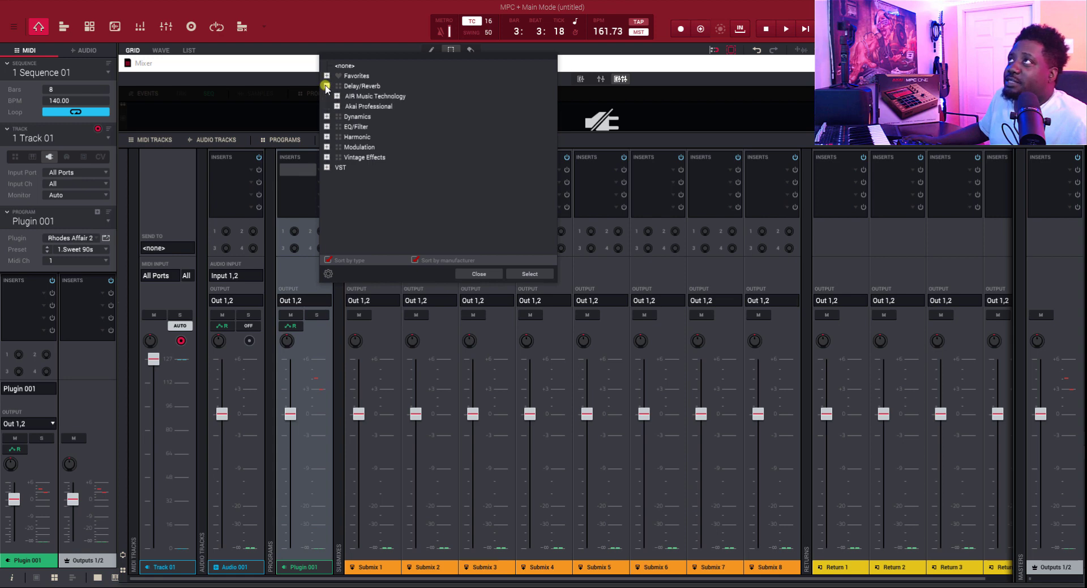
pyautogui.click(338, 95)
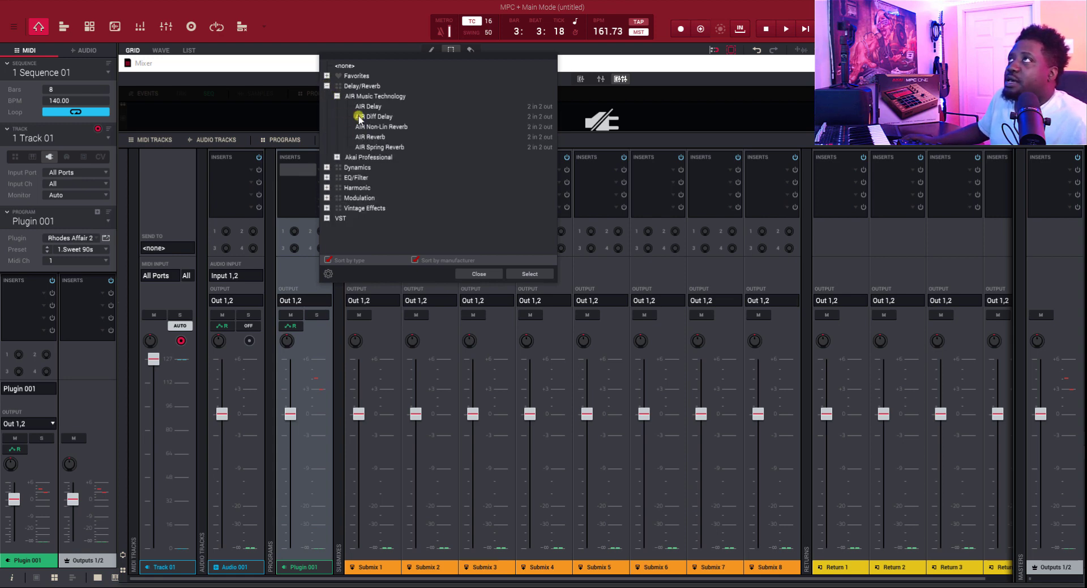
pyautogui.doubleClick(360, 106)
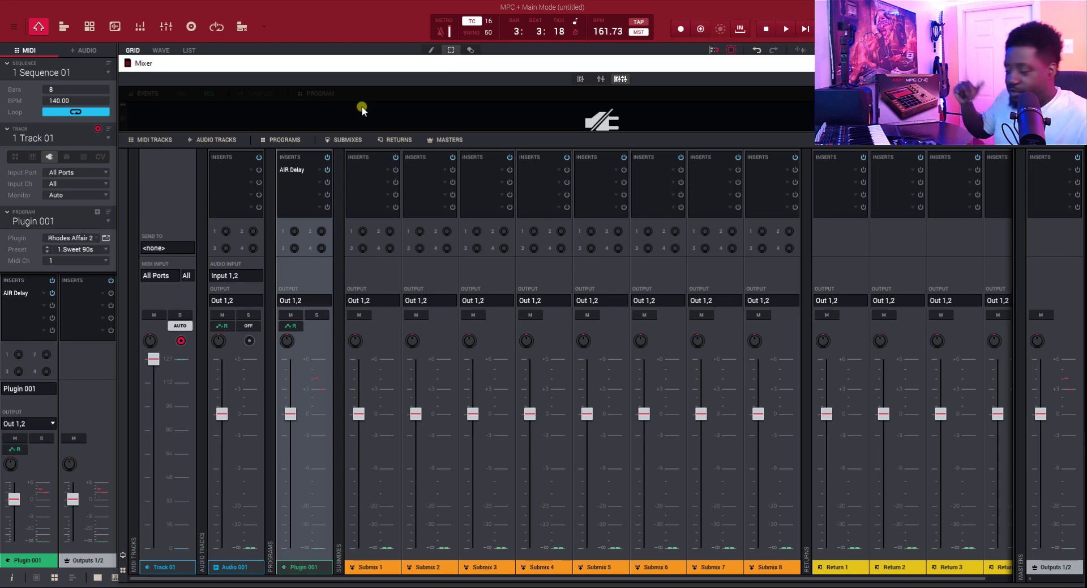
# Set the AIR Delay preset to Triplet Dub Delay while the sequence plays, and close the effect's window.
pyautogui.press('space')
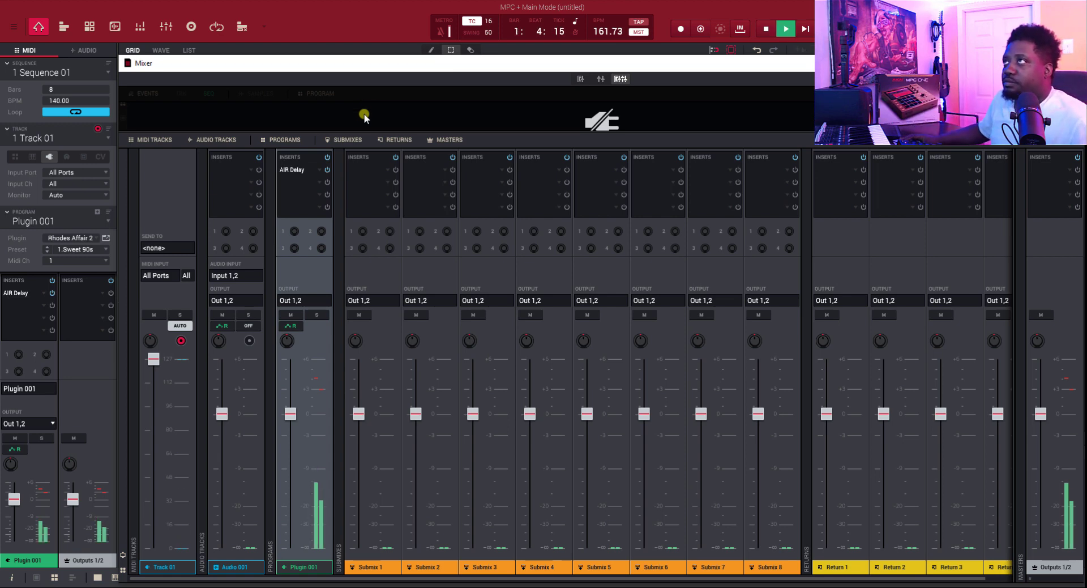
pyautogui.doubleClick(305, 172)
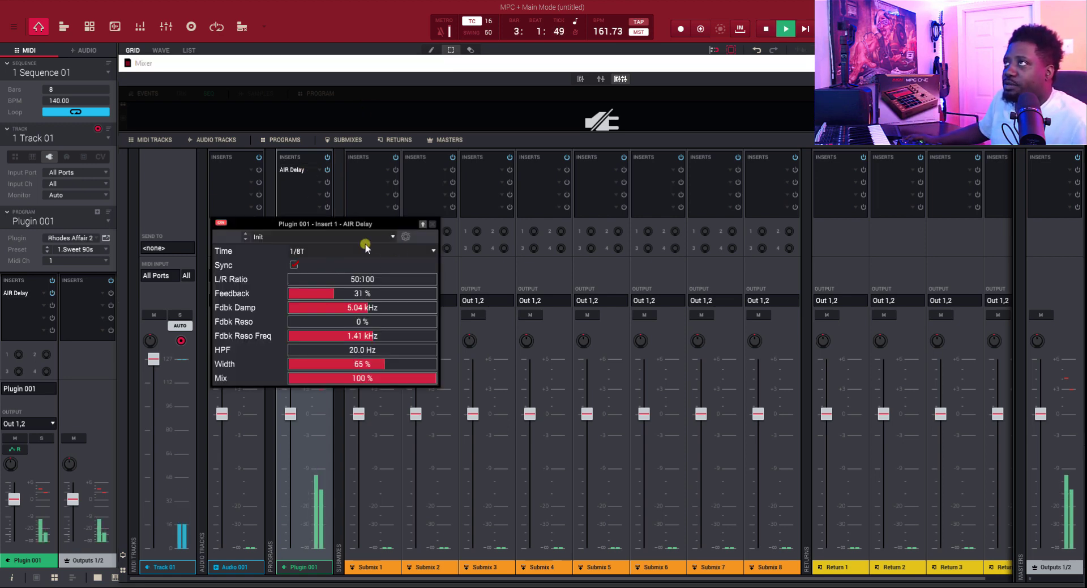
pyautogui.click(244, 237)
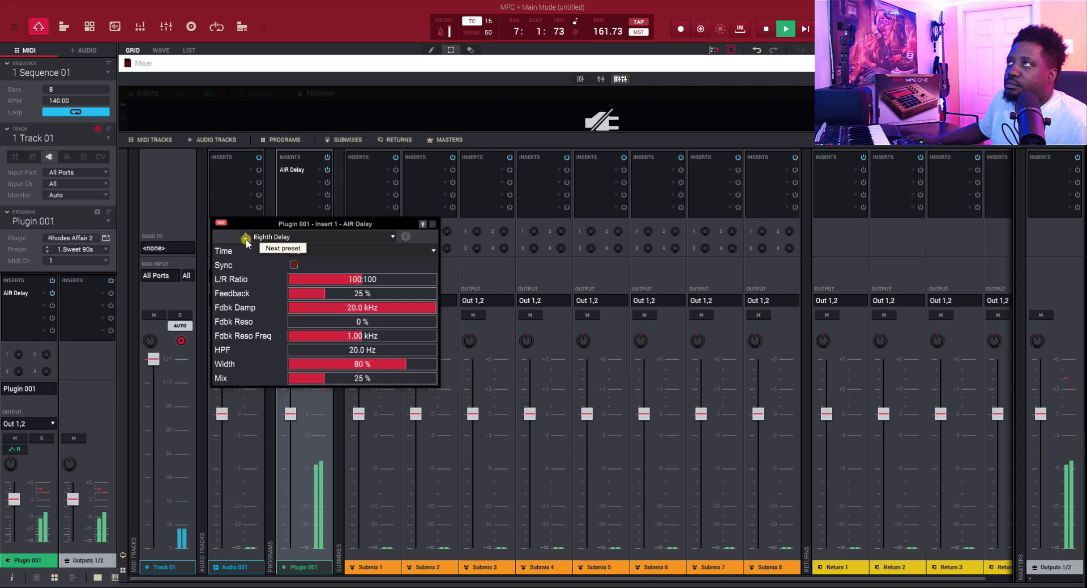
pyautogui.click(245, 239)
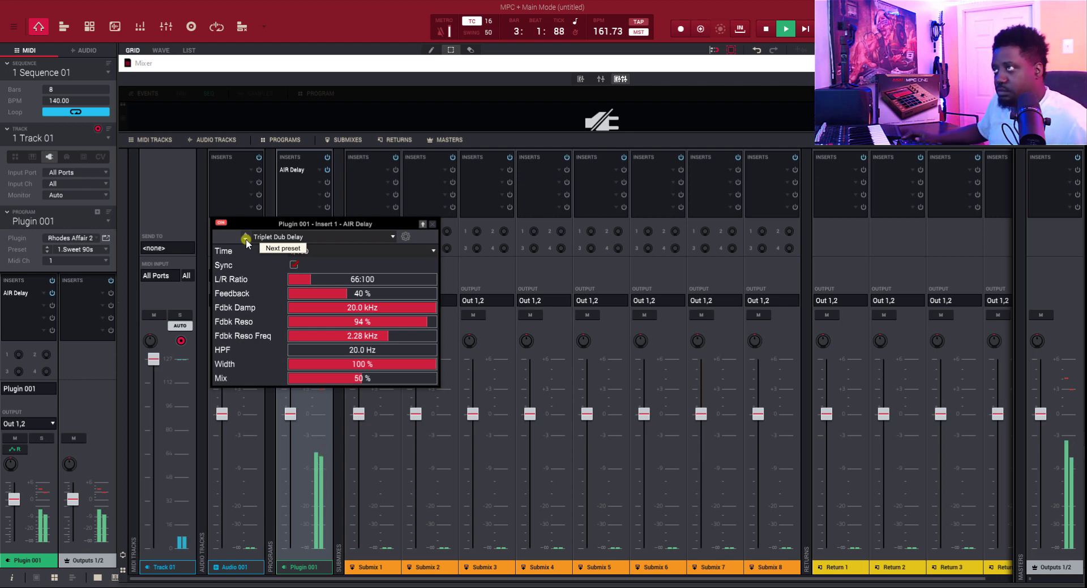
pyautogui.press('space')
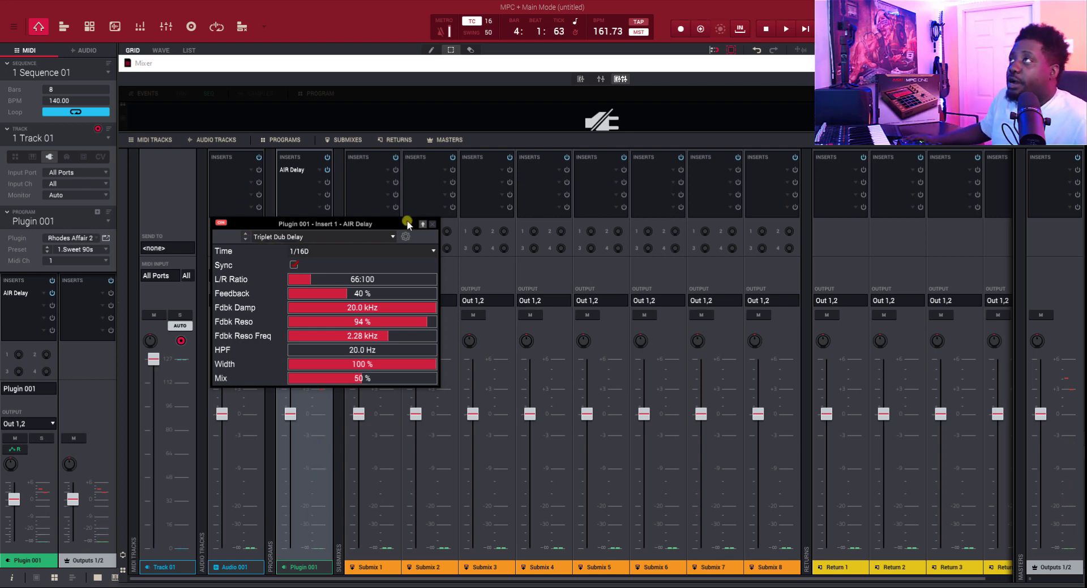
pyautogui.click(431, 226)
# Load AIR Filter Gate into Plugin 001's second insert slot and play the sequence to hear it.
pyautogui.moveTo(366, 236)
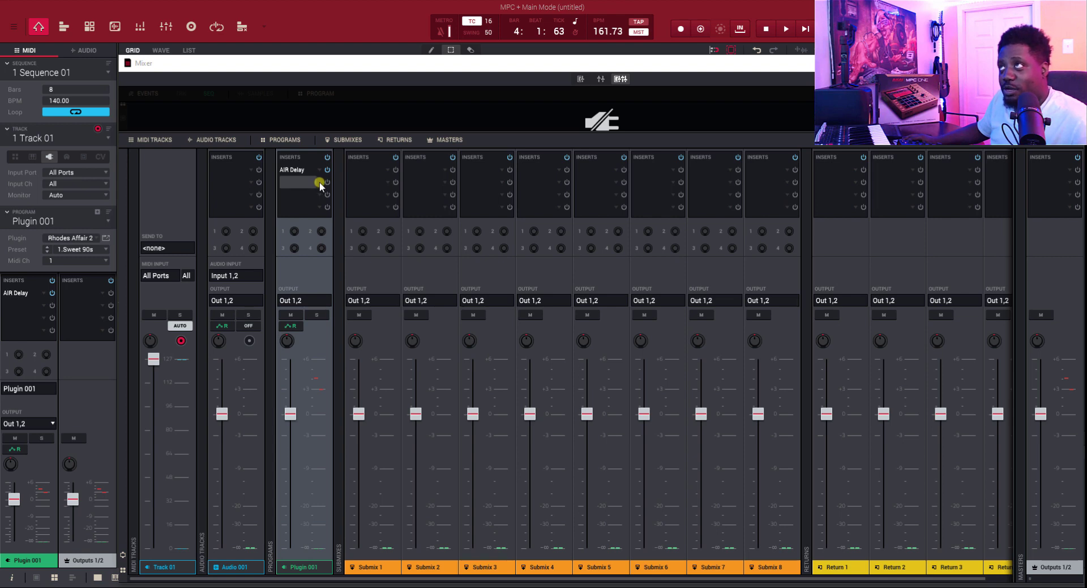
pyautogui.click(300, 181)
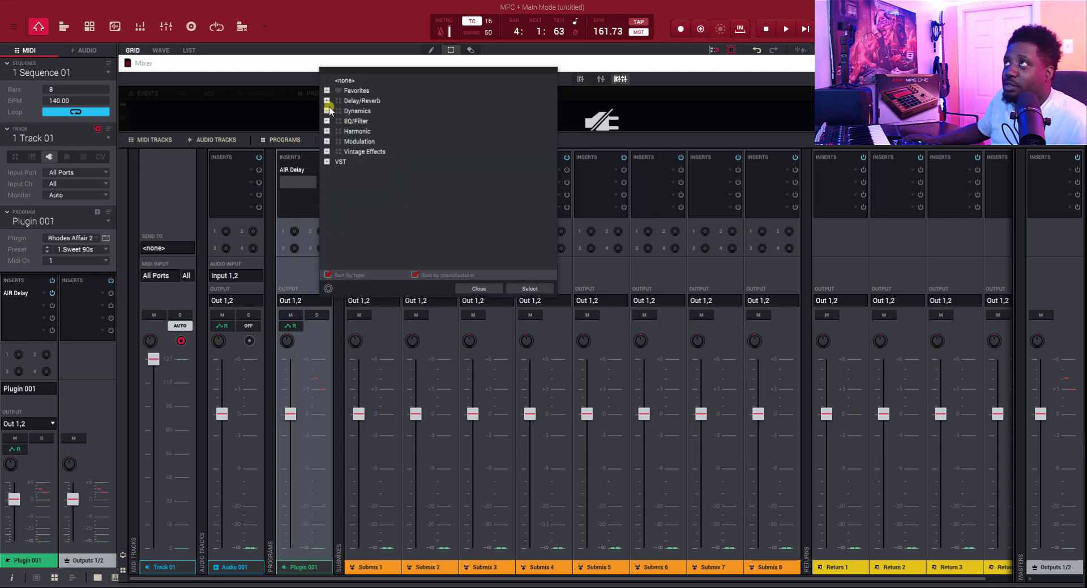
pyautogui.click(327, 121)
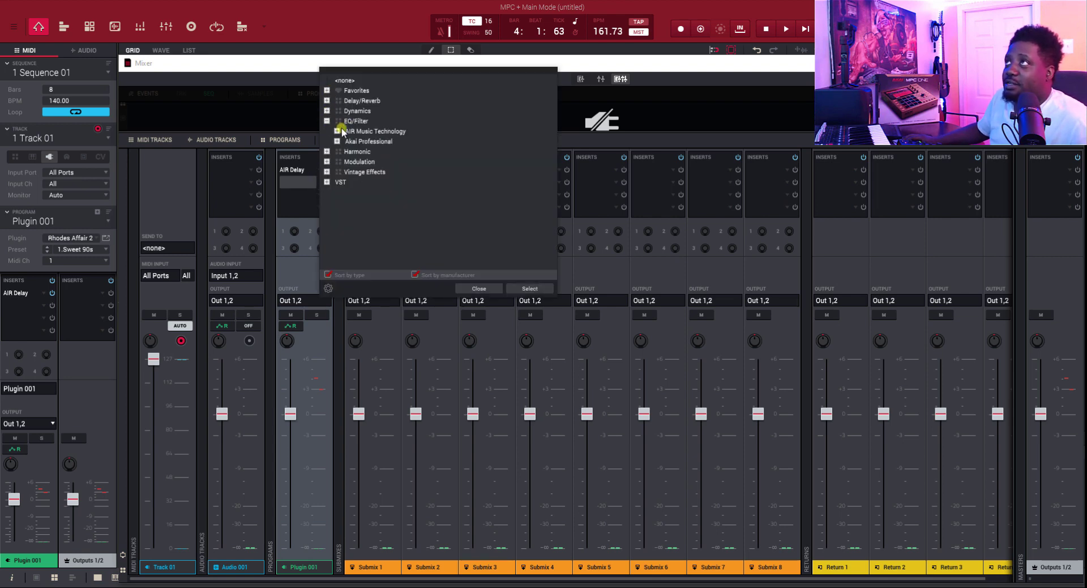
pyautogui.click(338, 131)
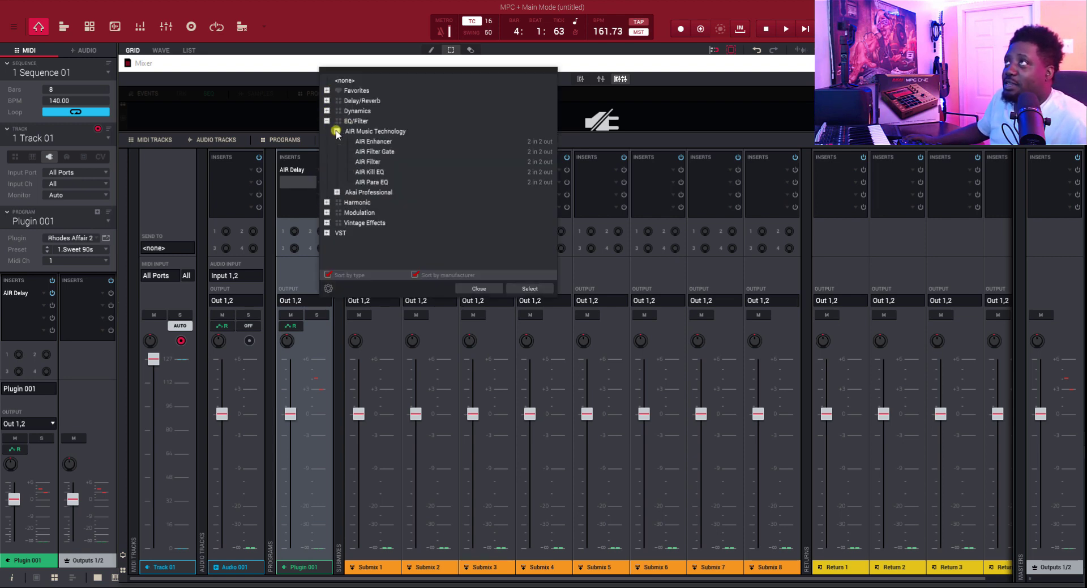
pyautogui.doubleClick(377, 152)
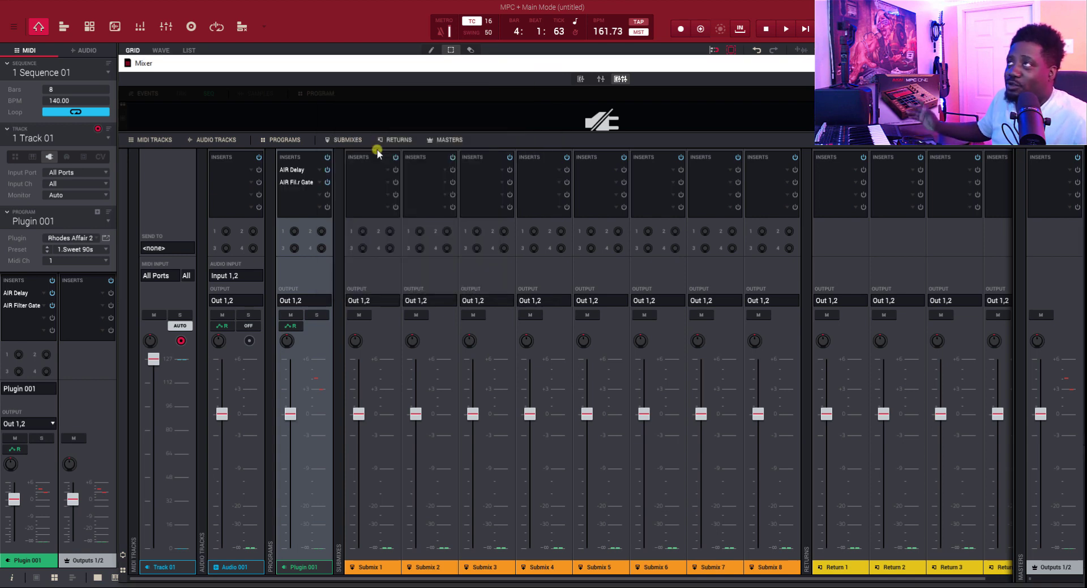
pyautogui.press('space')
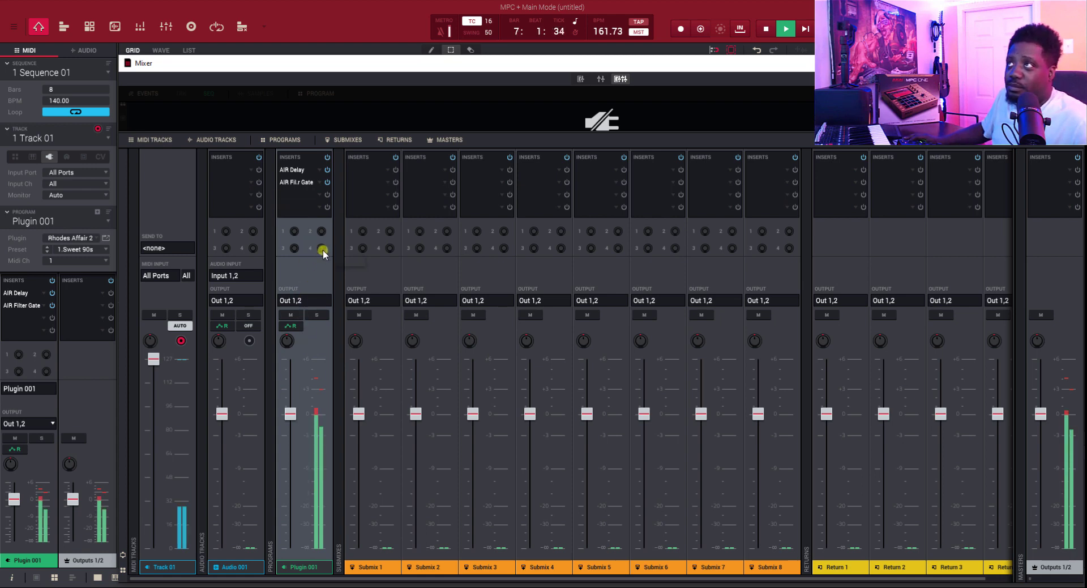
pyautogui.moveTo(323, 252)
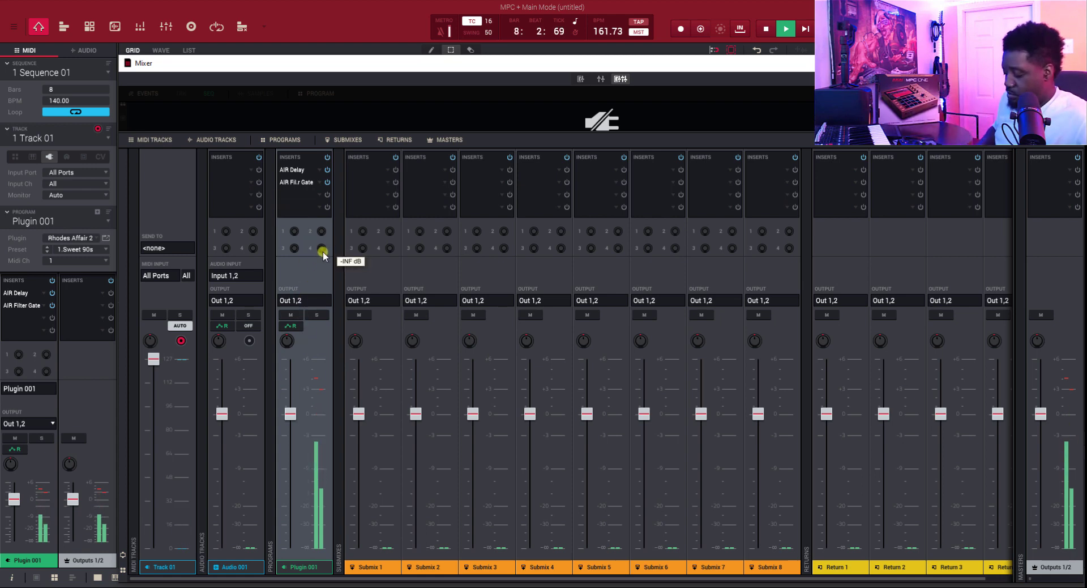
pyautogui.press('space')
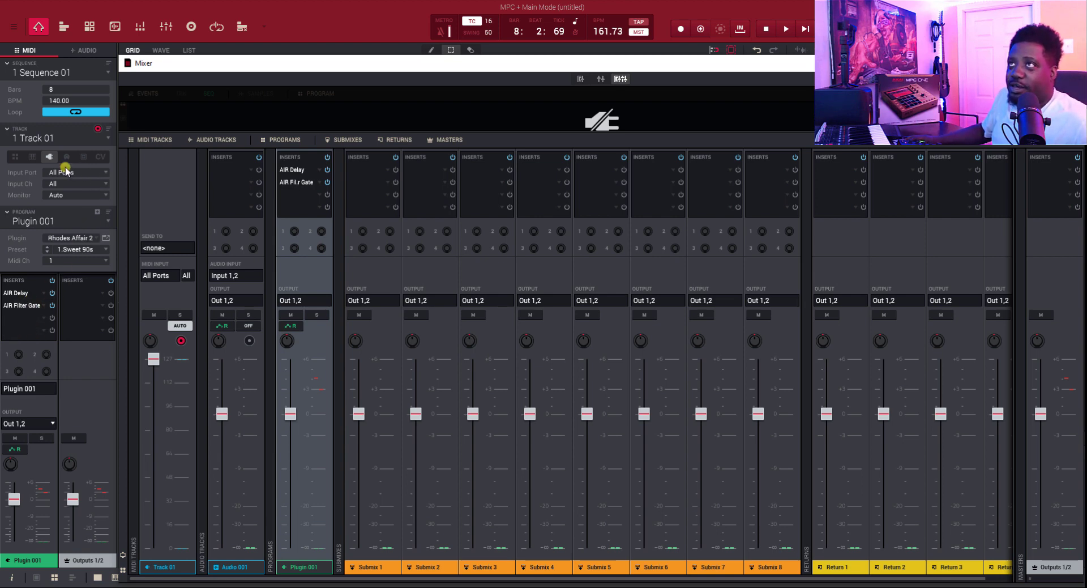
# Switch from Track 01 to the unused track 2.
pyautogui.click(106, 140)
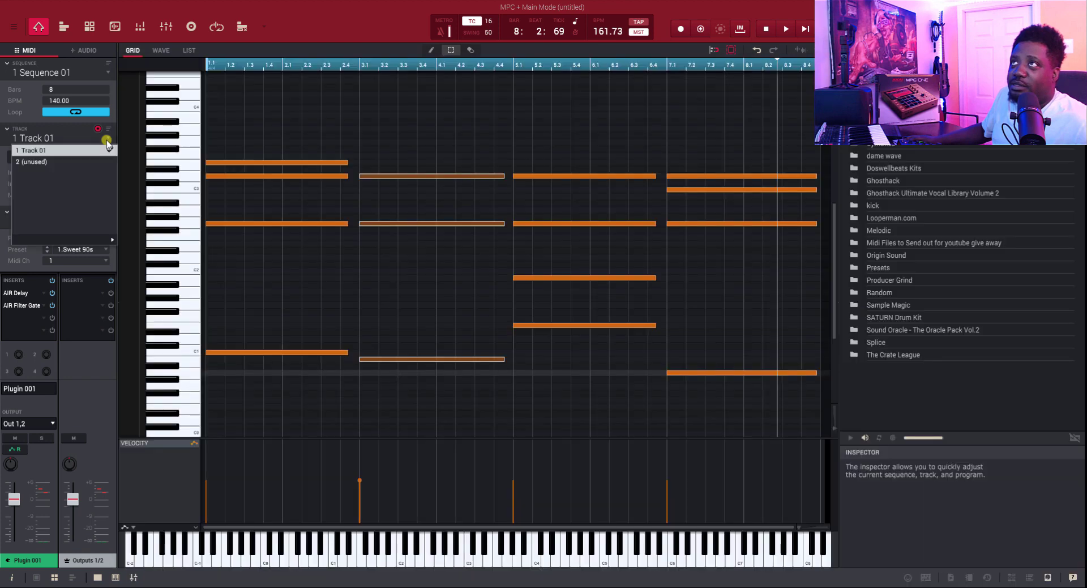
pyautogui.click(85, 166)
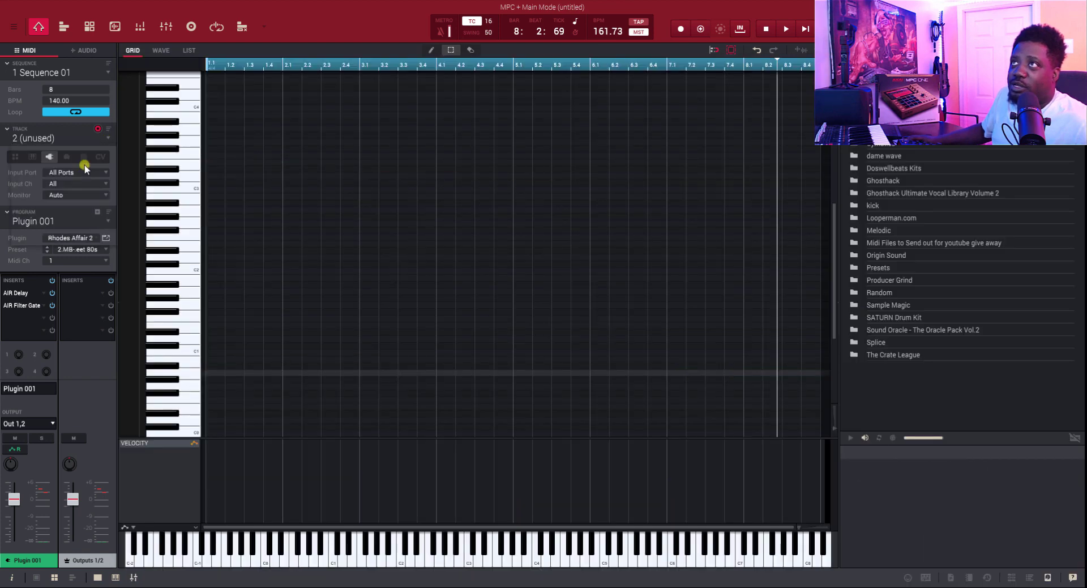
# Load Xpand!2 from the AIR Music Technology VST plugins on track 2 as a new program.
pyautogui.click(98, 240)
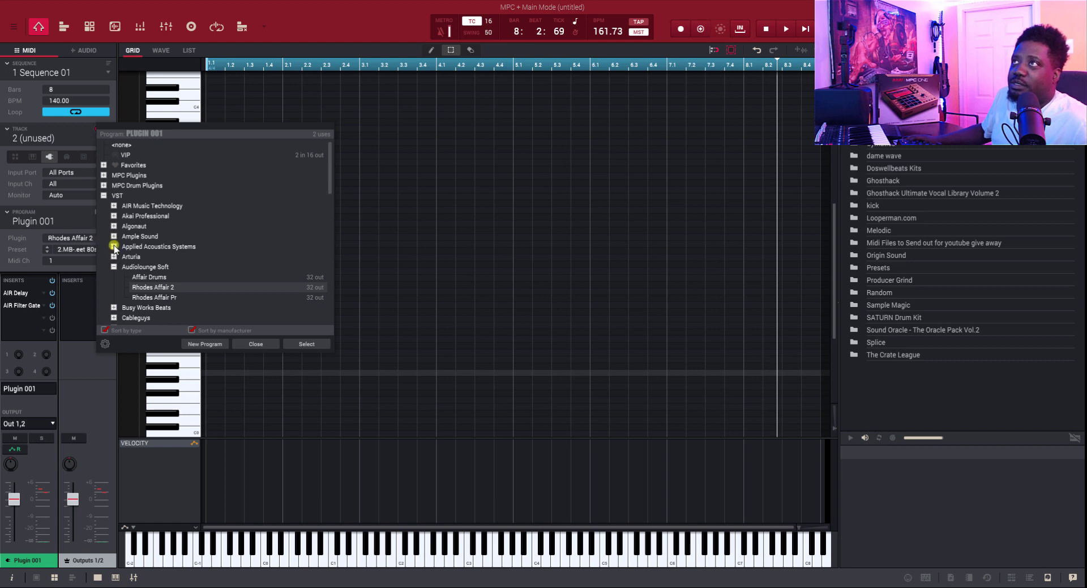
pyautogui.click(104, 195)
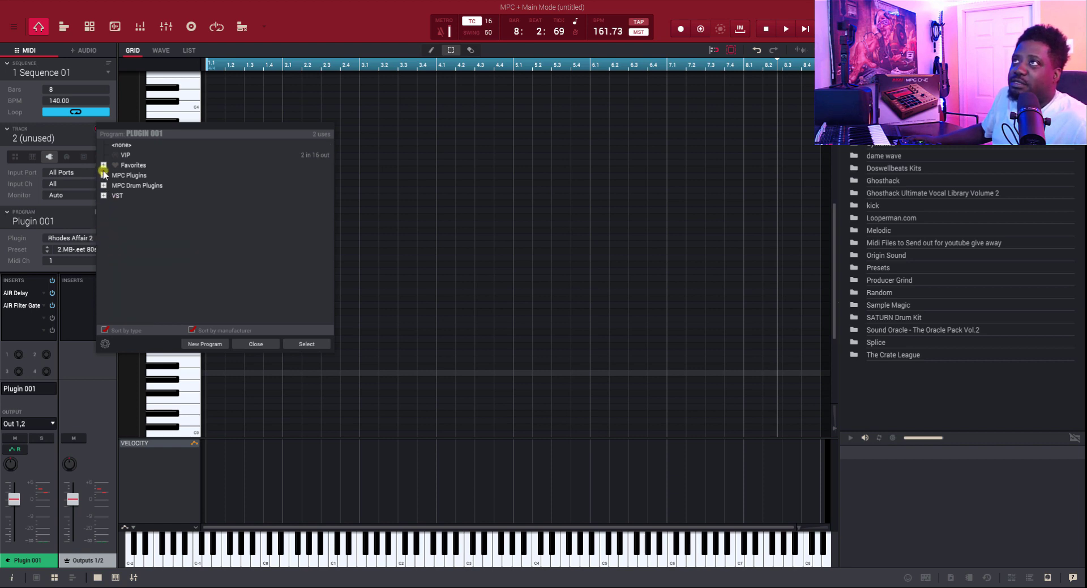
pyautogui.click(104, 196)
pyautogui.click(114, 206)
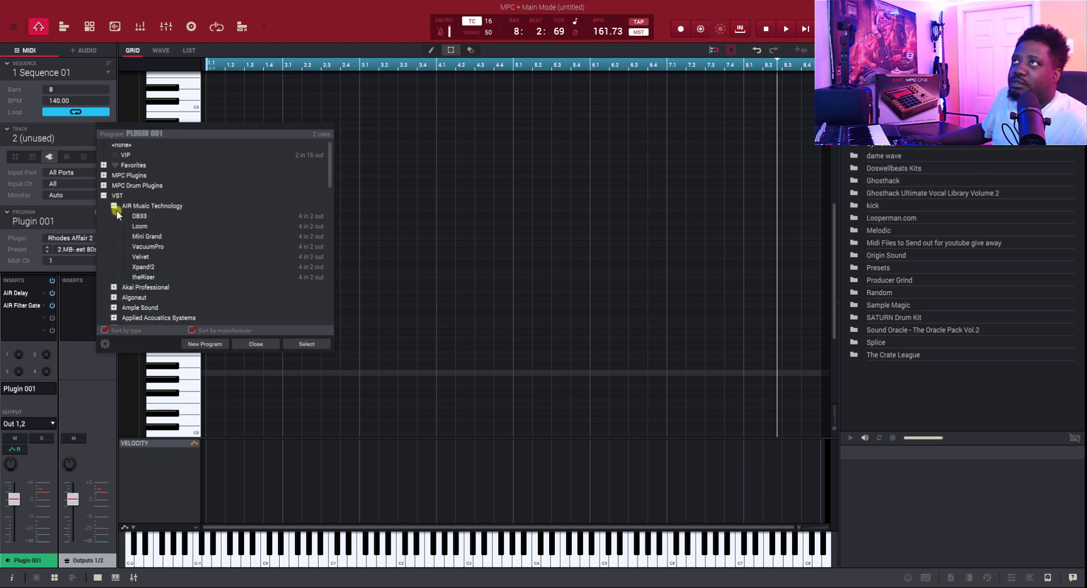
pyautogui.click(146, 267)
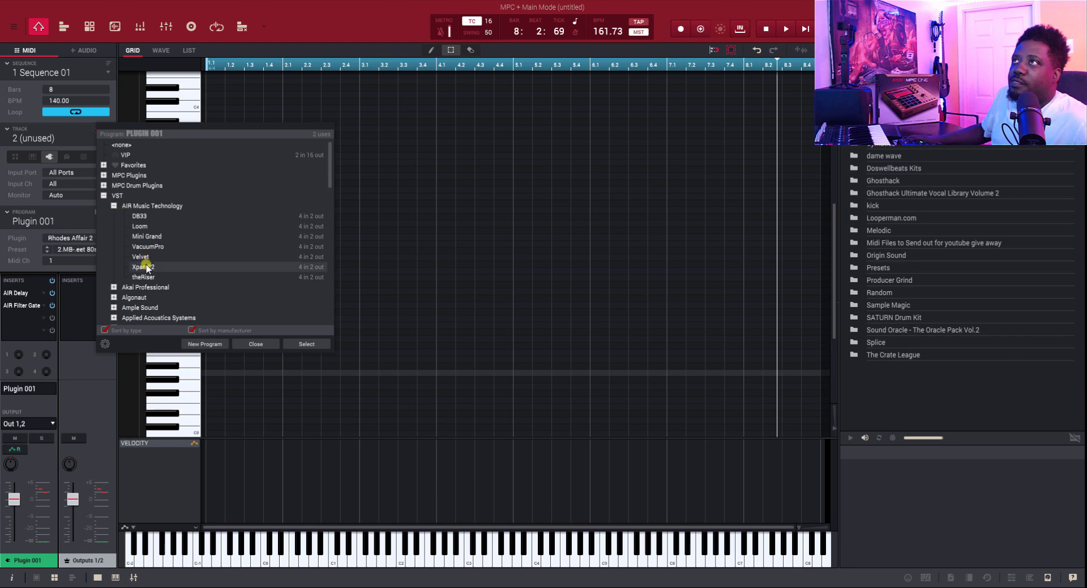
pyautogui.doubleClick(146, 267)
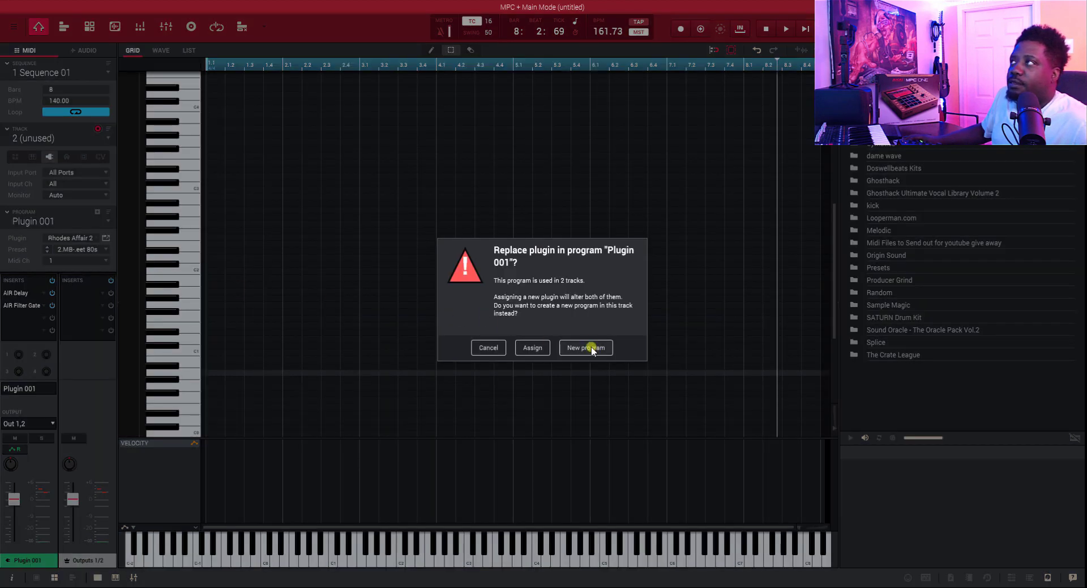
pyautogui.click(589, 346)
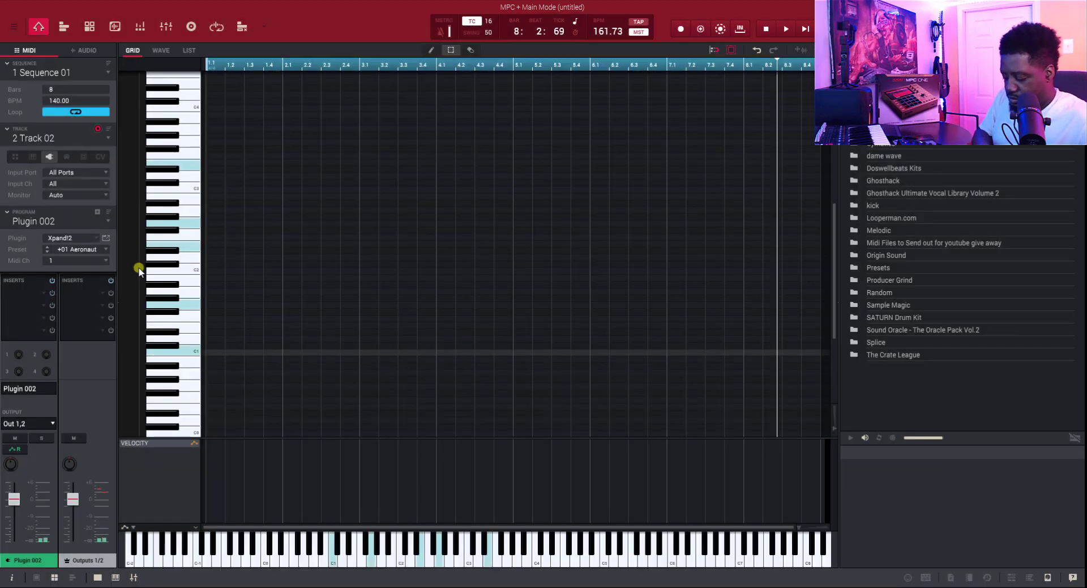
# Open the Xpand!2 interface for Plugin 002 and load the Hard Leads preset +11 Sledge.
pyautogui.click(105, 238)
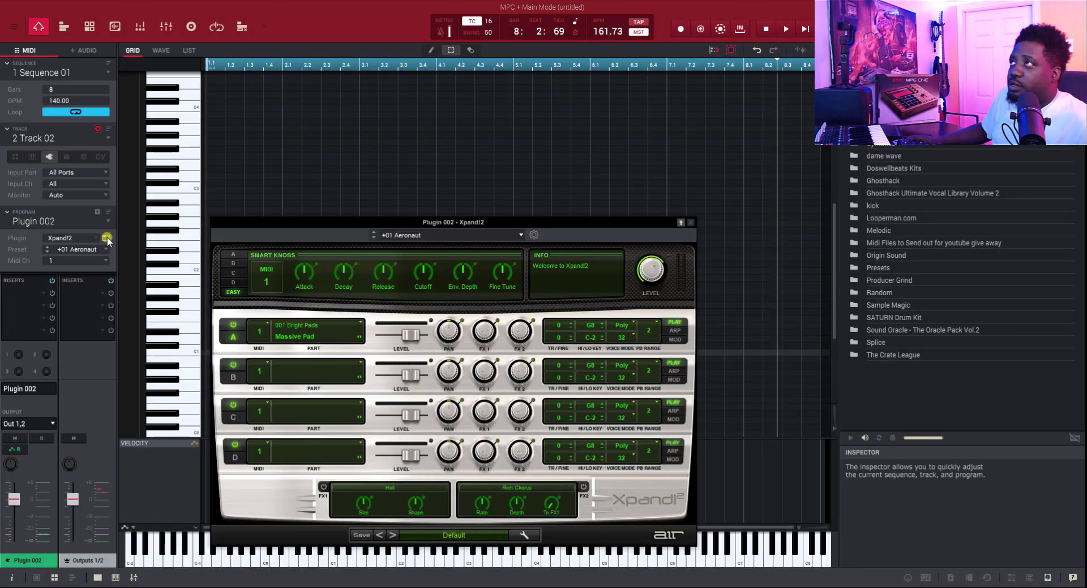
pyautogui.click(452, 536)
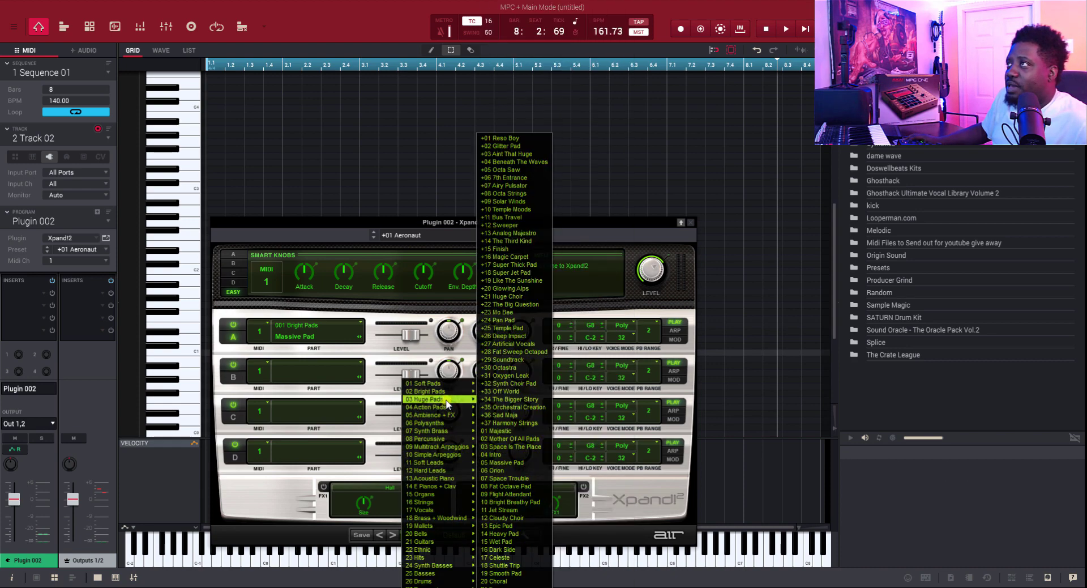
pyautogui.moveTo(447, 470)
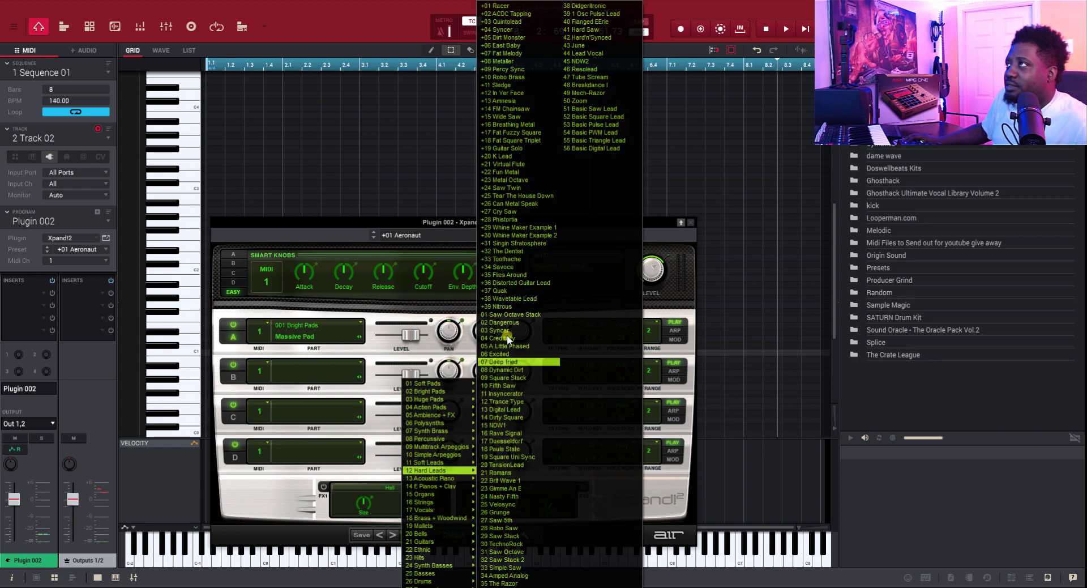
pyautogui.click(518, 86)
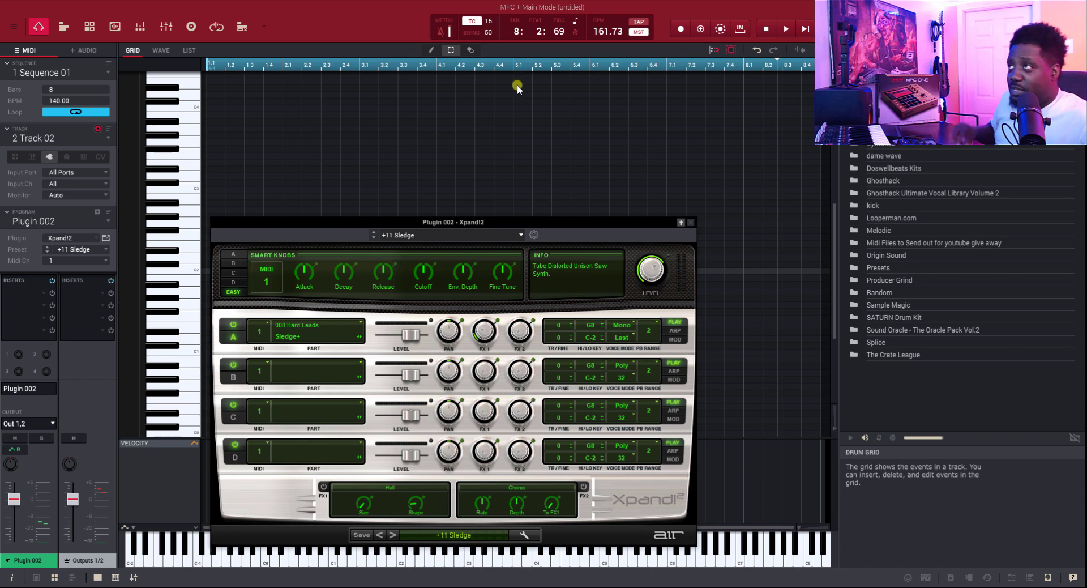
# Play the sequence to hear Track 02 with the Sledge sound, stop it, and close the Xpand!2 window.
pyautogui.press('space')
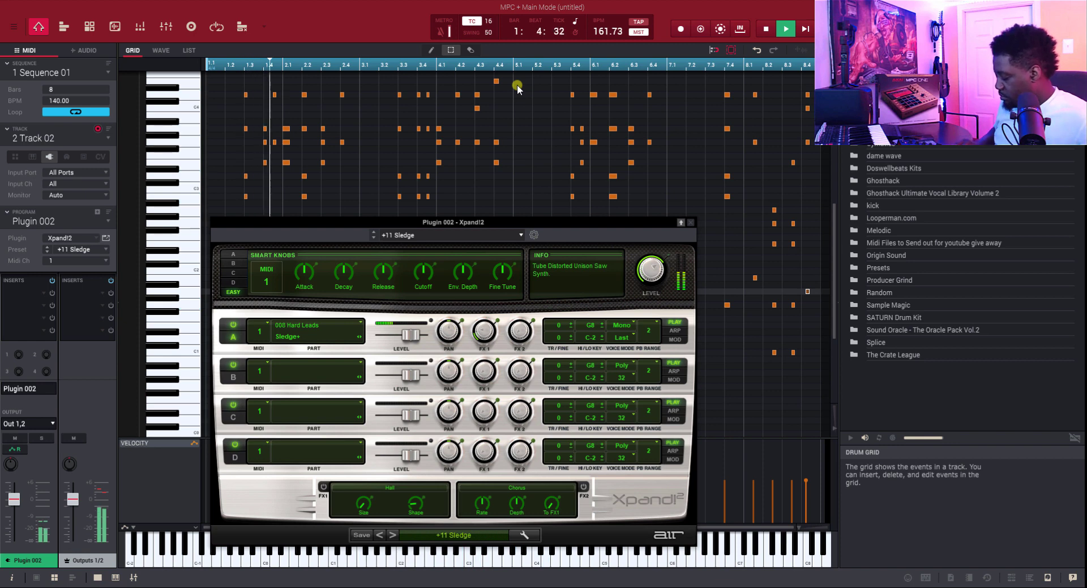
pyautogui.press('space')
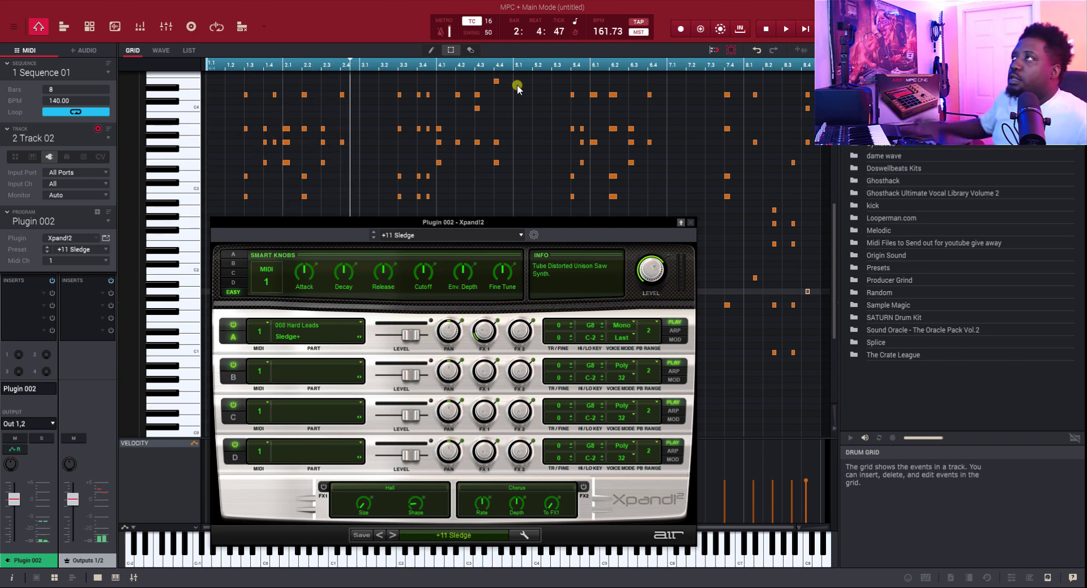
pyautogui.click(692, 222)
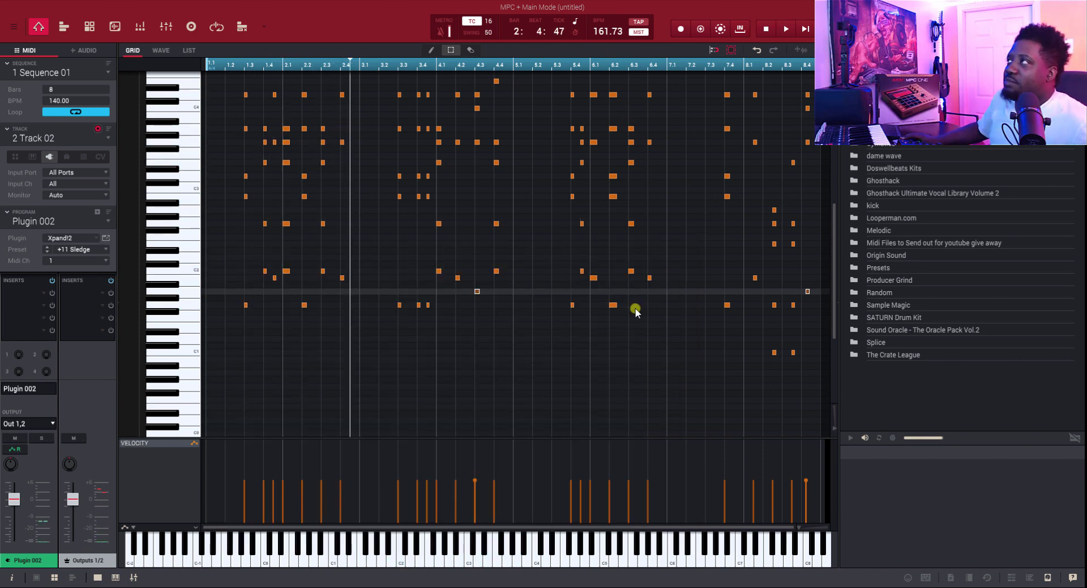
# Open the full mixer and play the sequence briefly to watch the program channels.
pyautogui.click(132, 578)
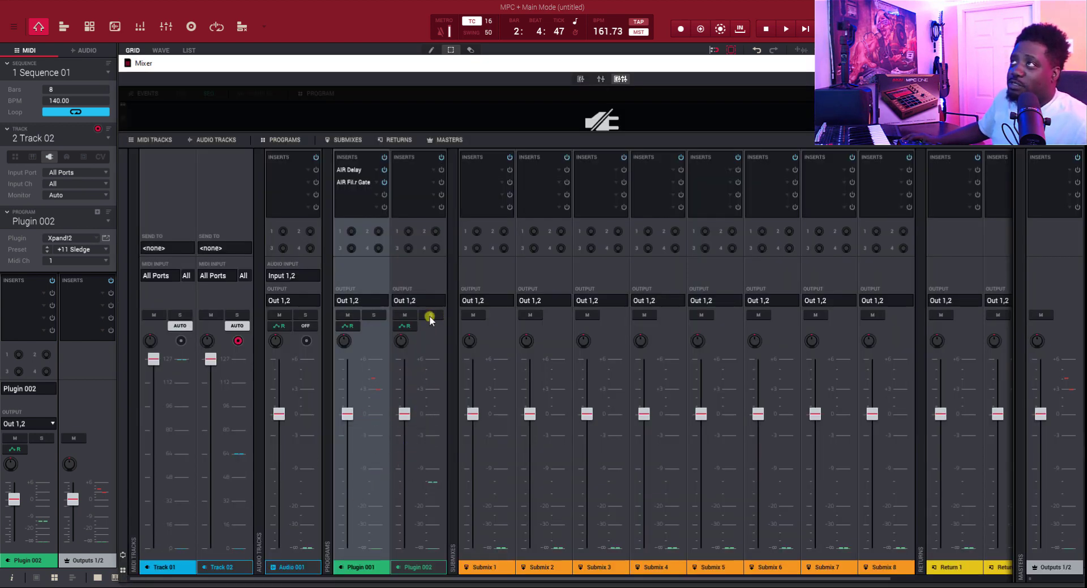
pyautogui.press('space')
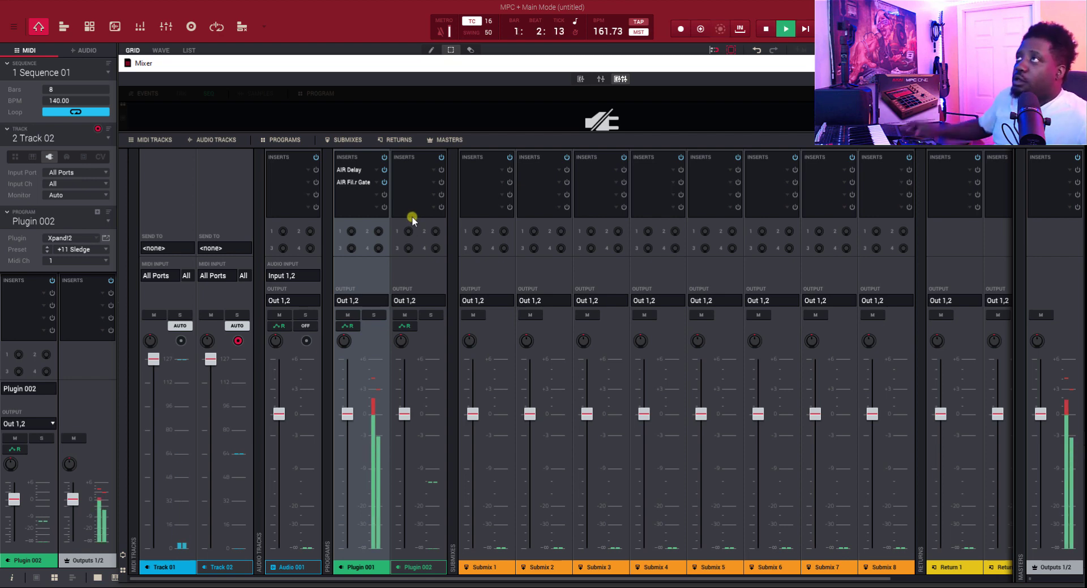
pyautogui.press('space')
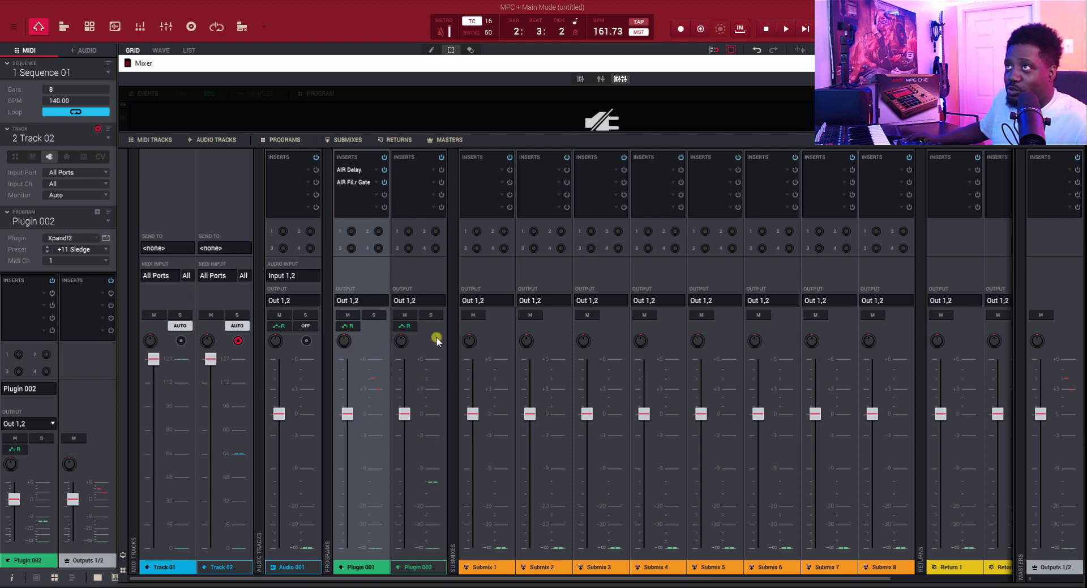
# Load AIR Reverb from the AIR Music Technology delay and reverb effects into Plugin 002's first insert slot.
pyautogui.click(433, 170)
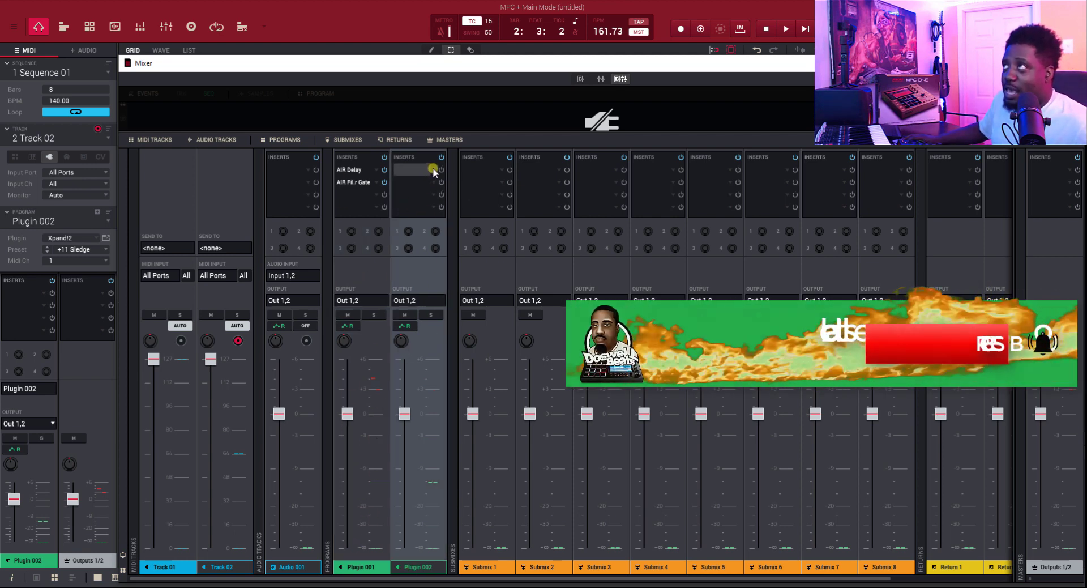
pyautogui.click(433, 170)
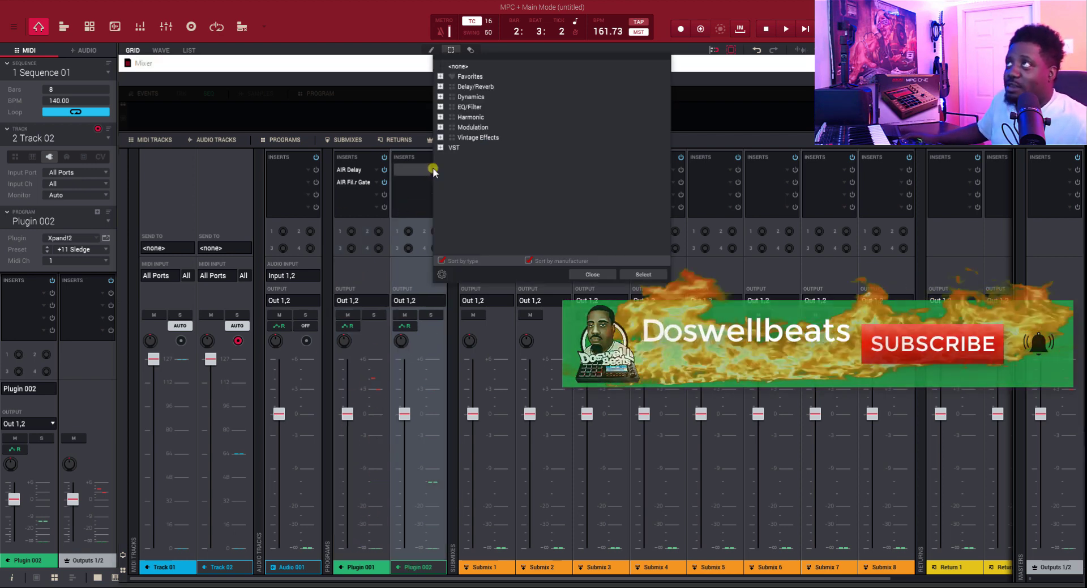
pyautogui.click(441, 91)
pyautogui.click(451, 106)
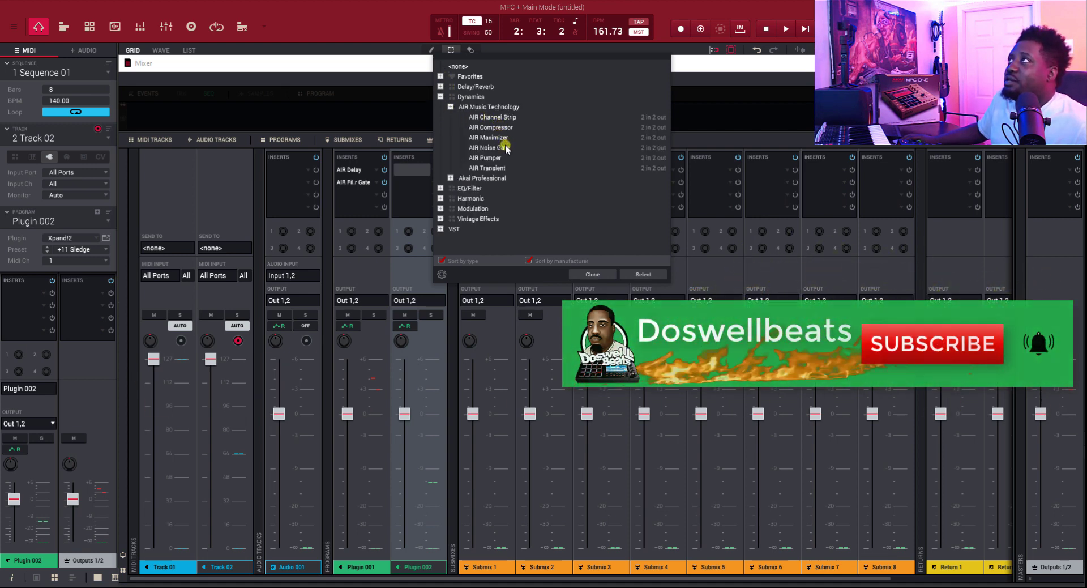
pyautogui.click(440, 97)
pyautogui.click(440, 87)
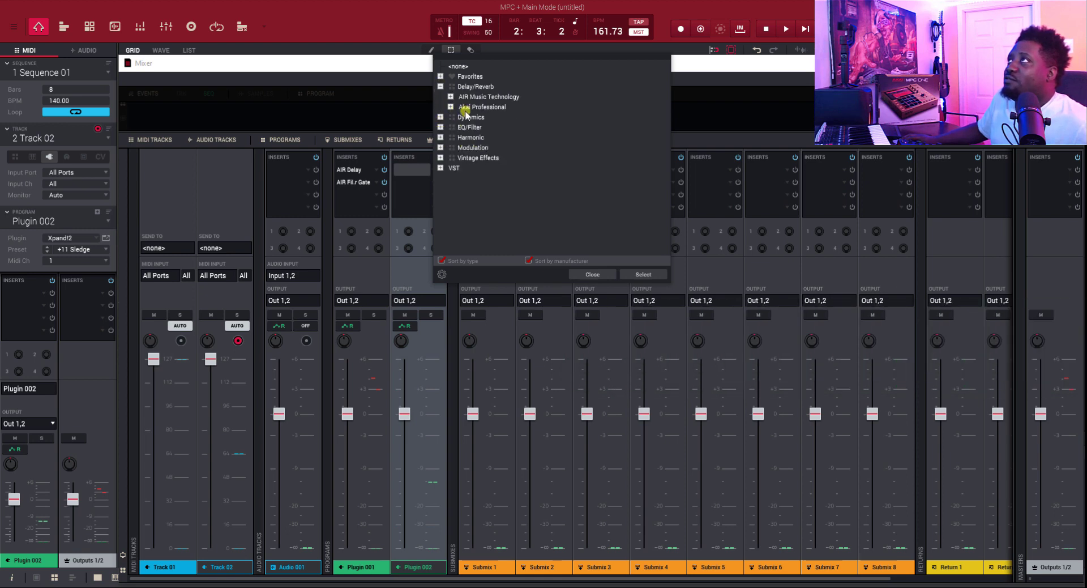
pyautogui.click(451, 97)
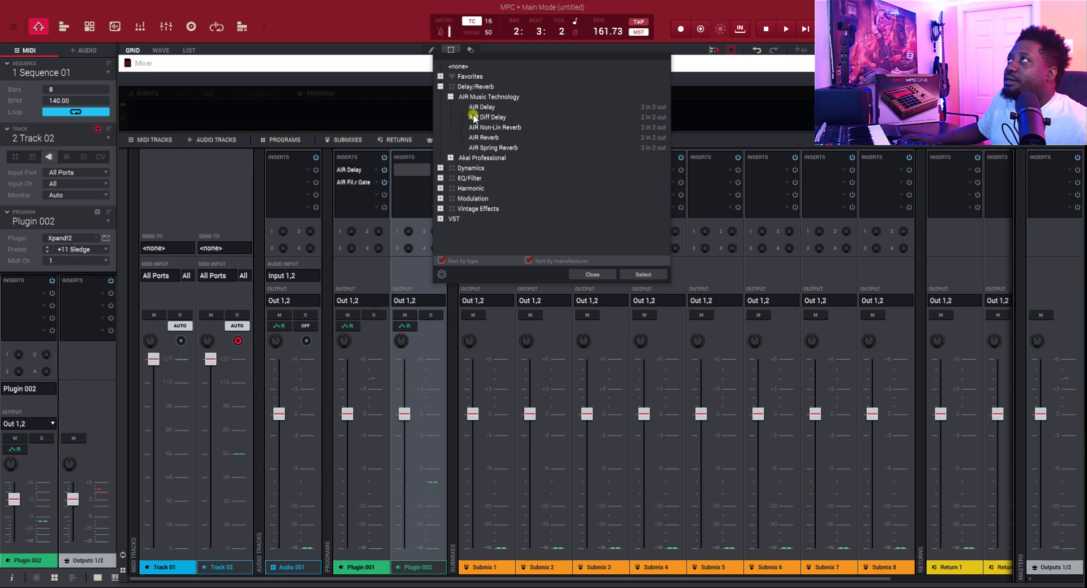
pyautogui.doubleClick(481, 138)
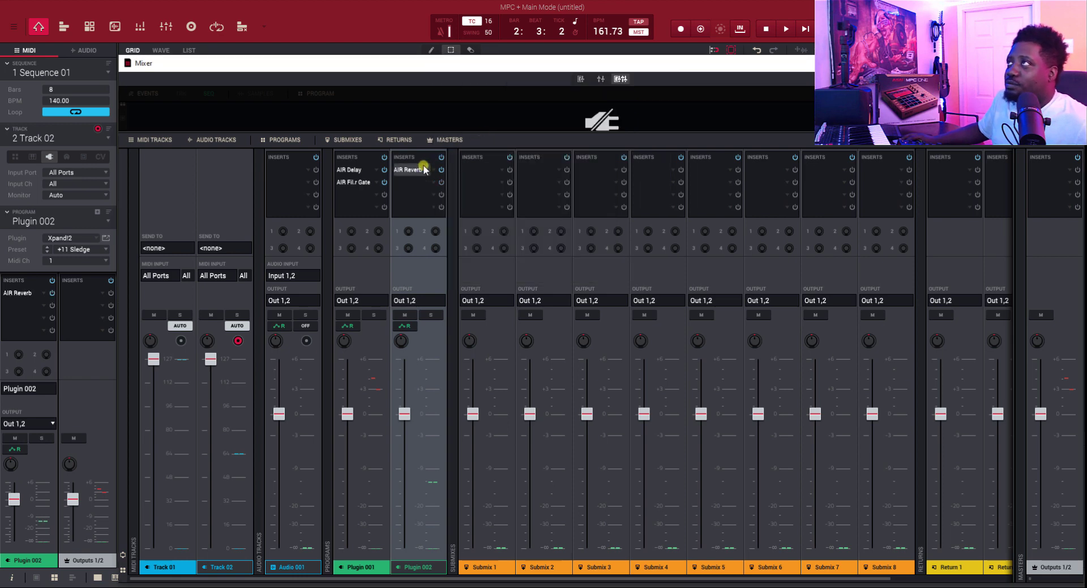
# Set the AIR Reverb preset to Basic Medium, play the sequence to hear it, and close the effect's window.
pyautogui.click(421, 172)
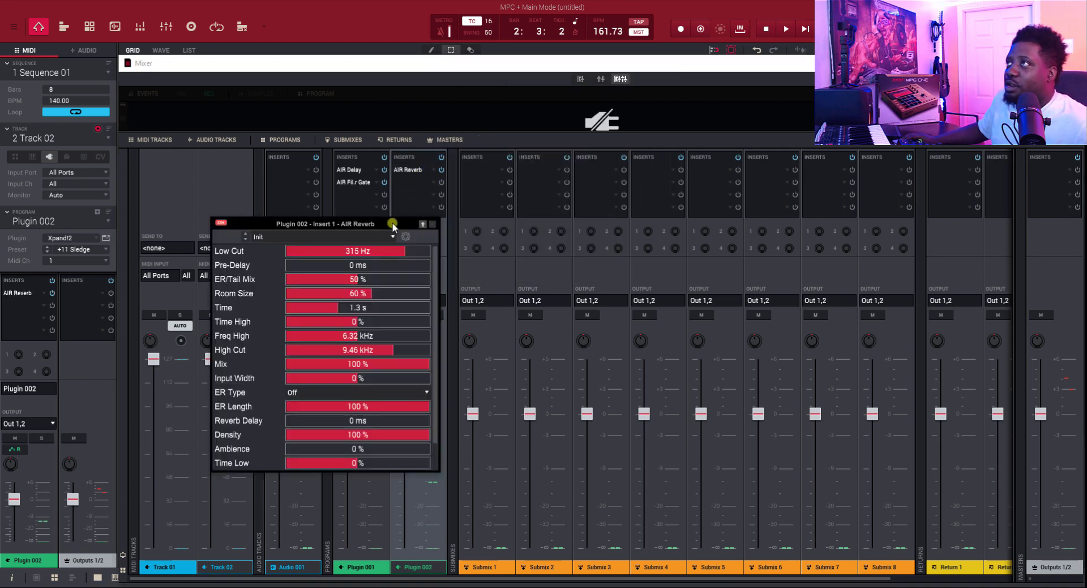
pyautogui.click(245, 237)
pyautogui.press('space')
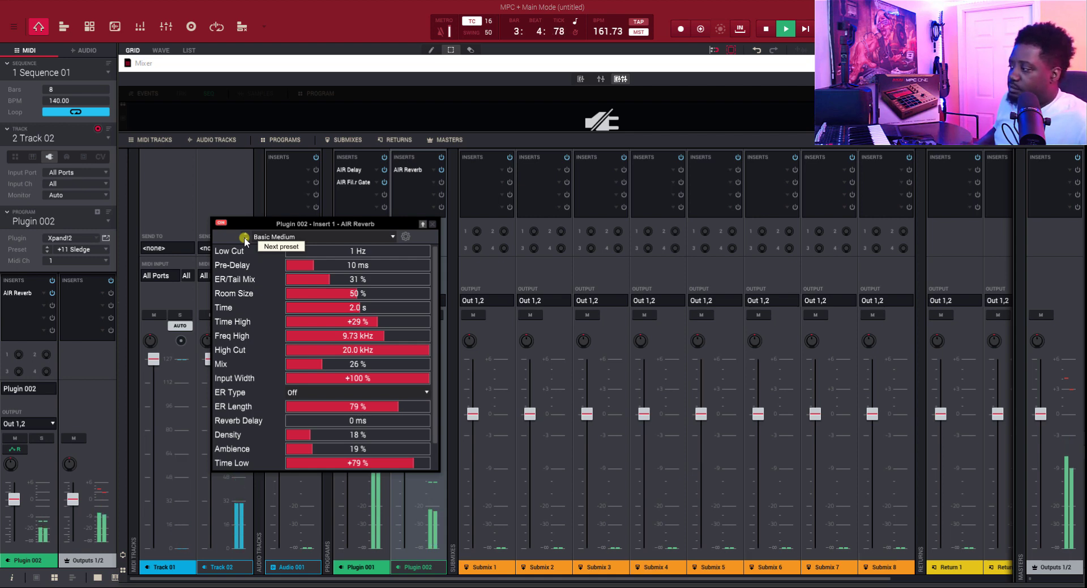
pyautogui.press('space')
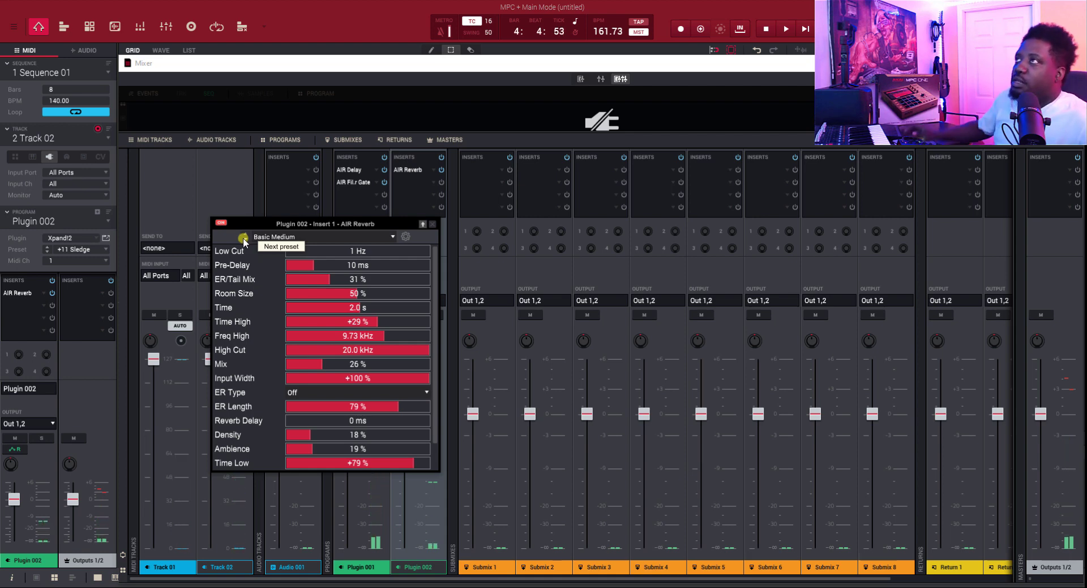
pyautogui.moveTo(266, 224); pyautogui.dragTo(364, 308)
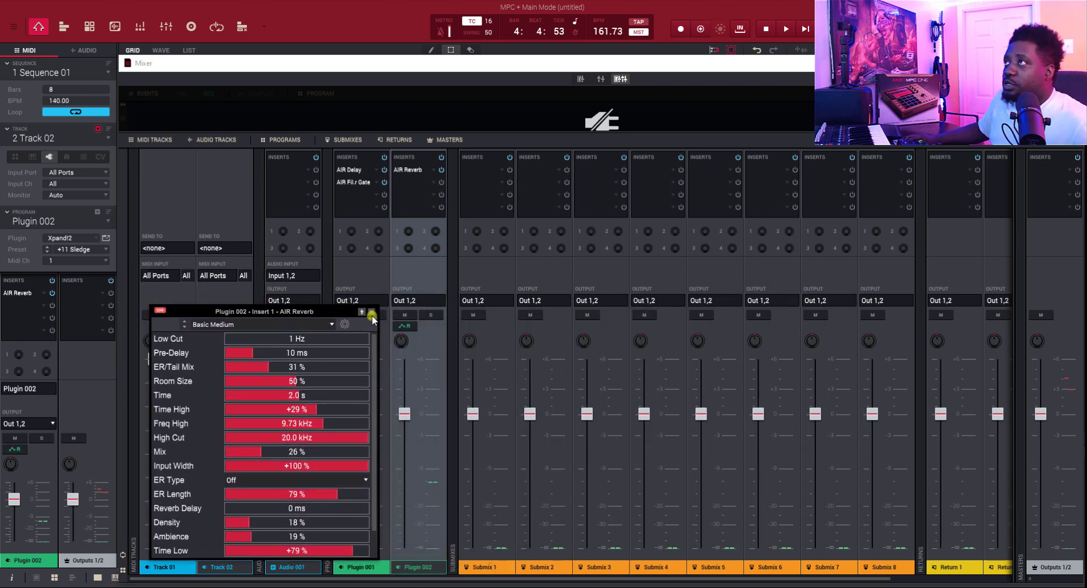
pyautogui.click(371, 313)
# Bypass AIR Filter Gate and AIR Delay on Plugin 001 and AIR Reverb on Plugin 002, and play the sequence without effects.
pyautogui.moveTo(356, 250)
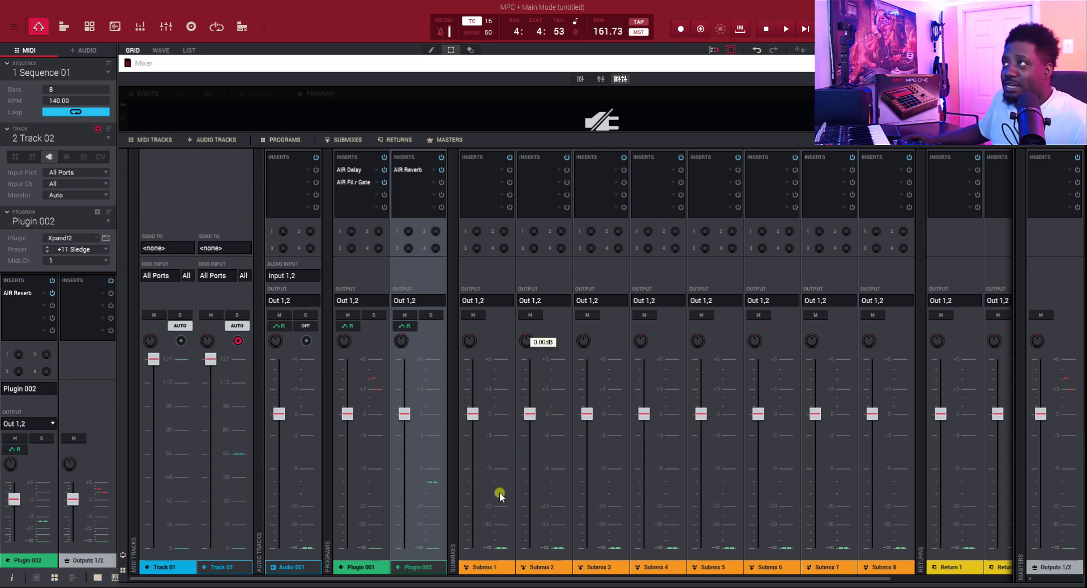
pyautogui.click(385, 183)
pyautogui.click(383, 170)
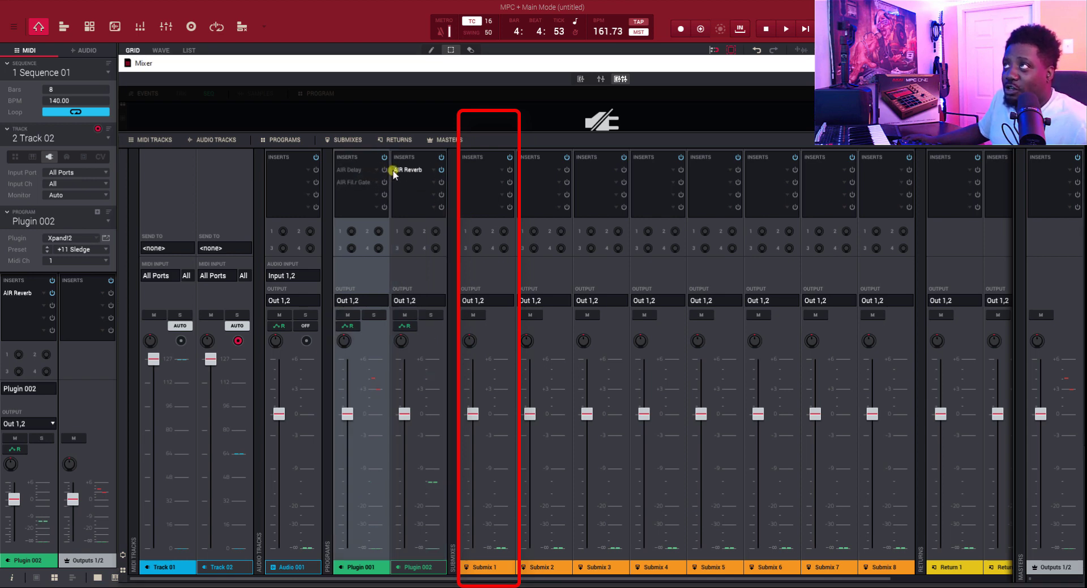
pyautogui.click(442, 169)
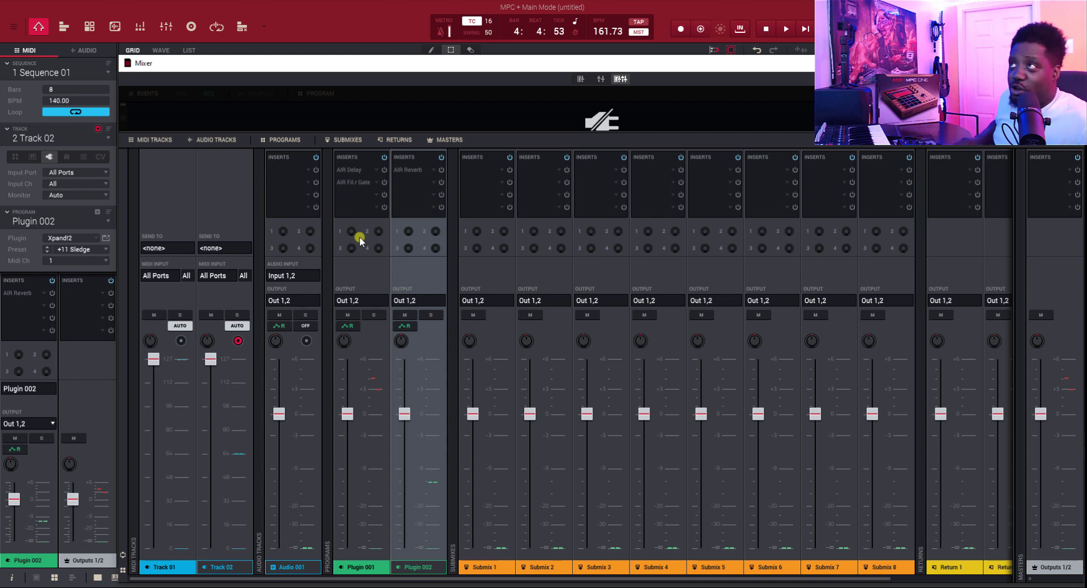
pyautogui.press('space')
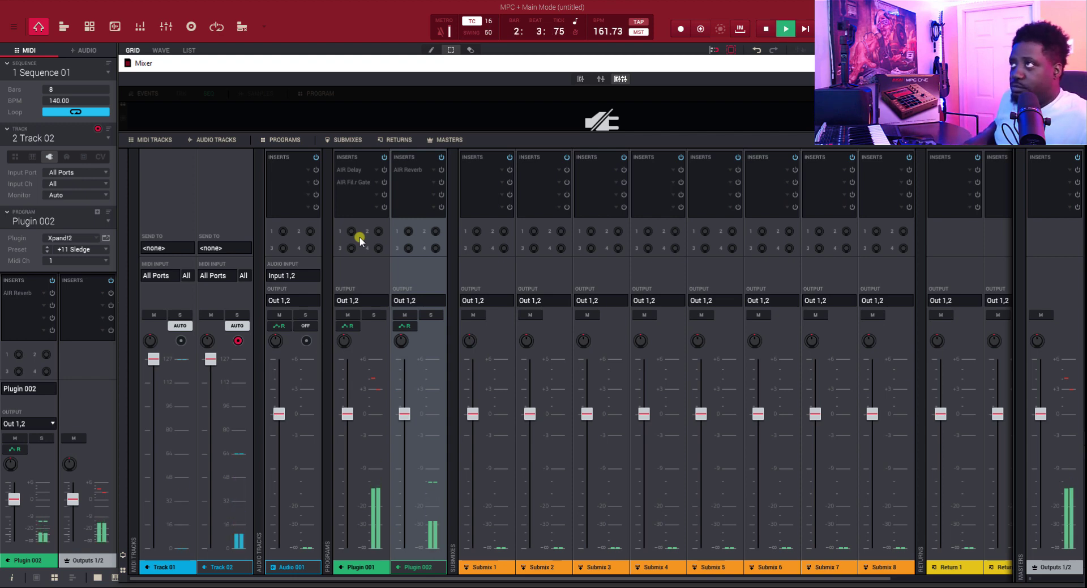
pyautogui.press('space')
# Select the Plugin 001 and Plugin 002 channels together and route both outputs to submix Sub 1.
pyautogui.click(371, 281)
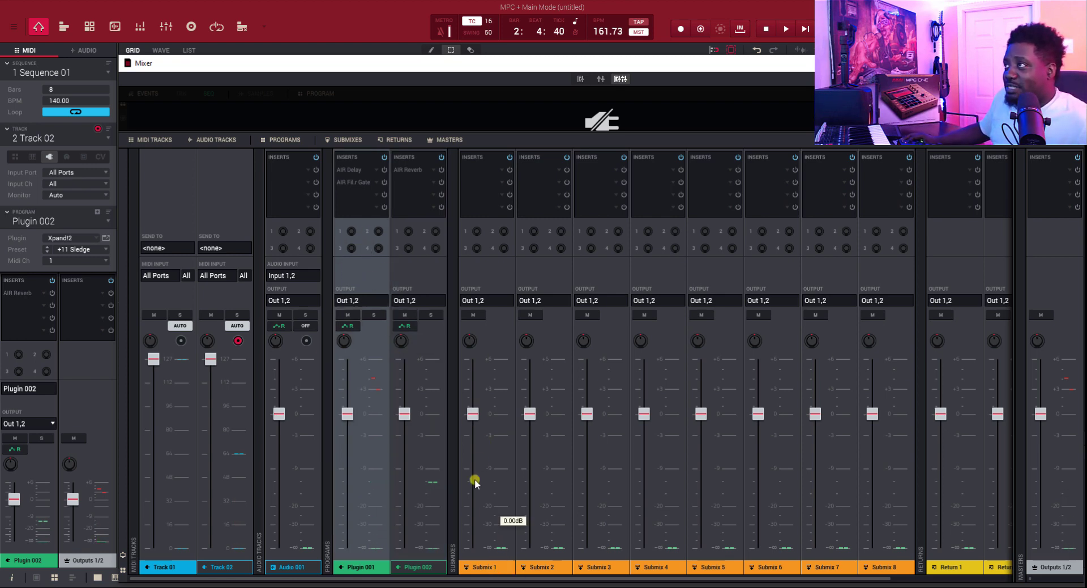
pyautogui.click(363, 300)
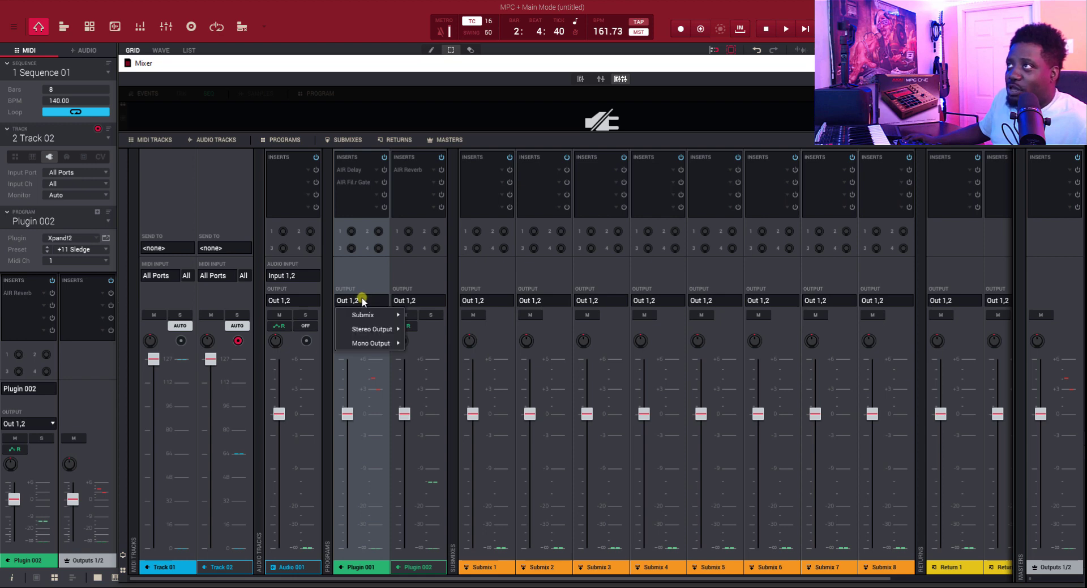
pyautogui.moveTo(368, 313)
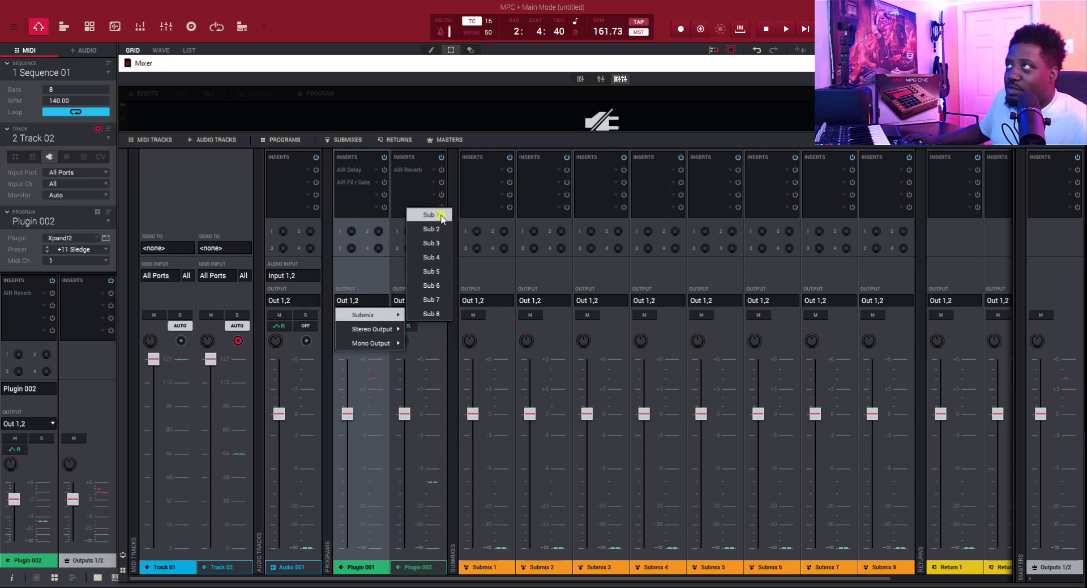
pyautogui.click(426, 343)
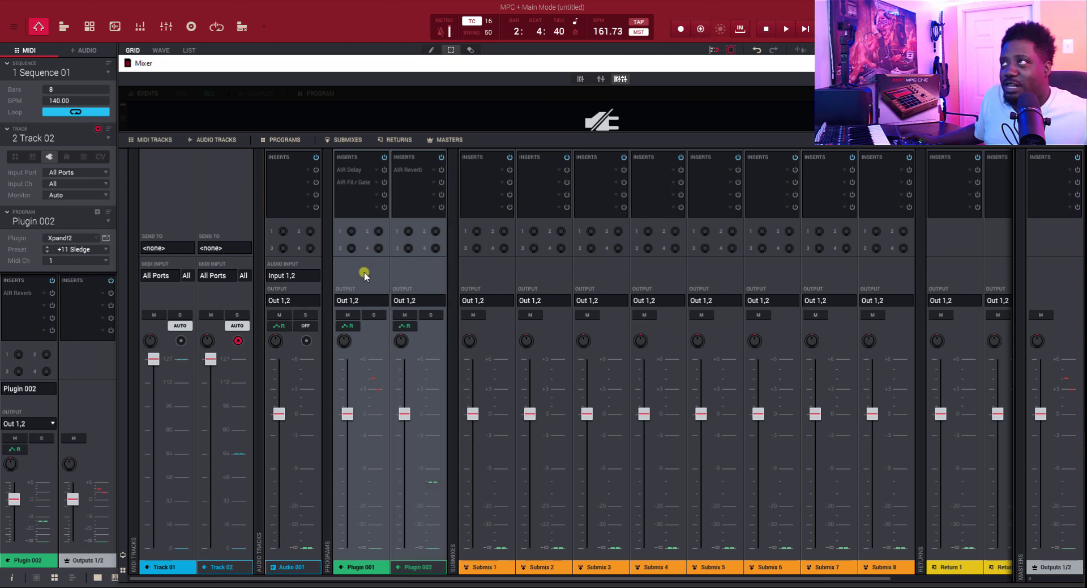
pyautogui.click(352, 302)
pyautogui.moveTo(362, 314)
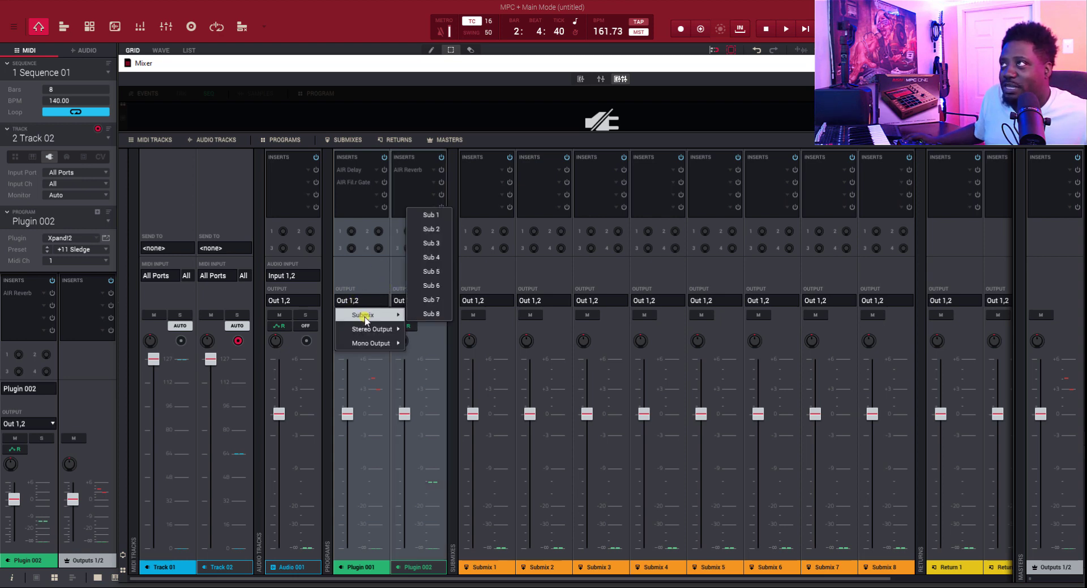
pyautogui.click(430, 215)
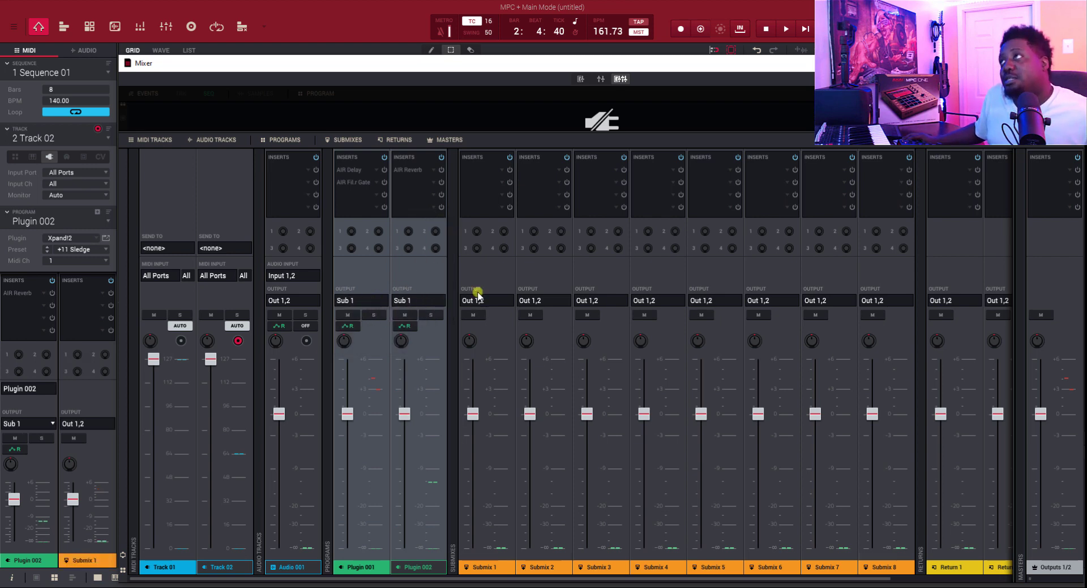
pyautogui.moveTo(379, 252)
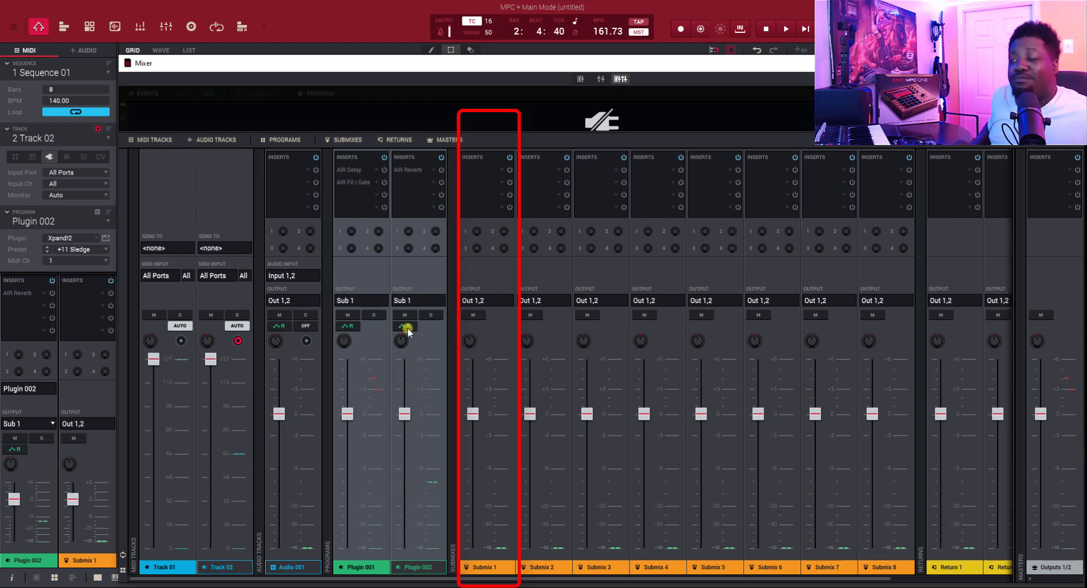
# Play the sequence while pulling the Submix 1 fader down to -INF and raising it to about -1.65 dB, and stop playback.
pyautogui.press('space')
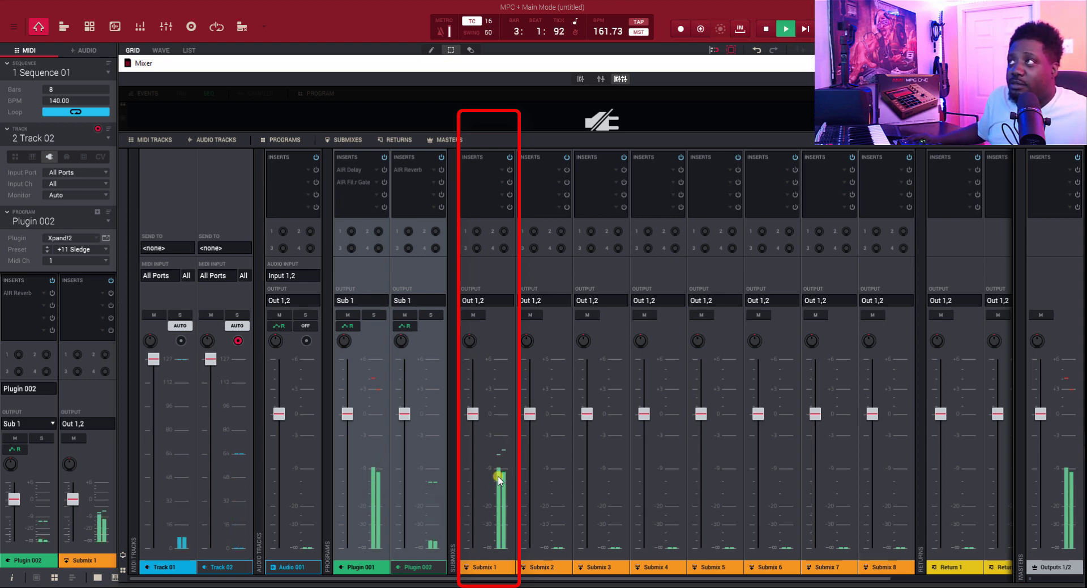
pyautogui.moveTo(473, 413); pyautogui.dragTo(474, 547)
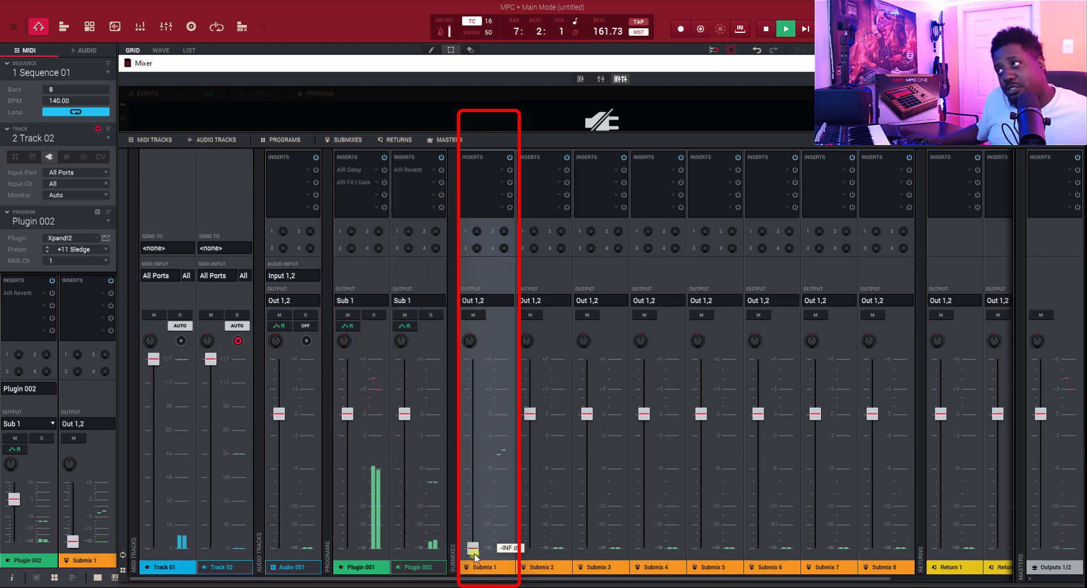
pyautogui.moveTo(474, 554); pyautogui.dragTo(474, 429)
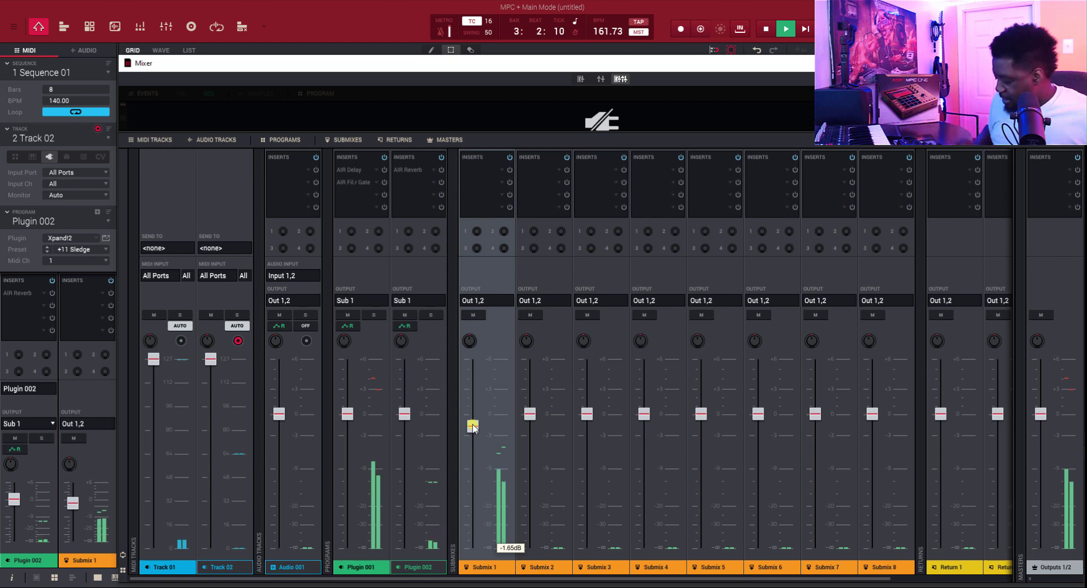
pyautogui.press('space')
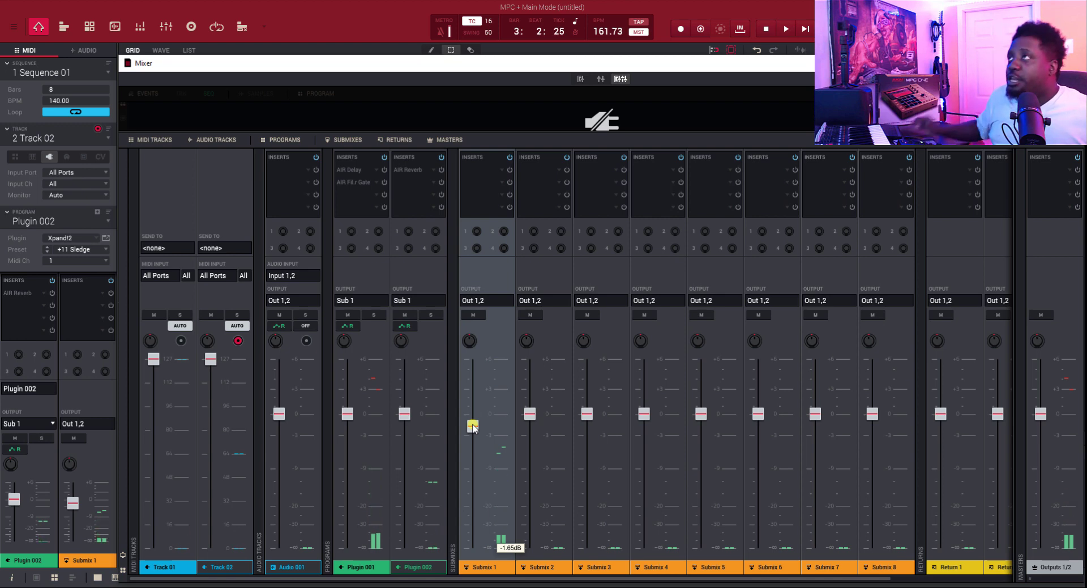
# Load AIR Tube Drive from the AIR Music Technology harmonic effects into Submix 1's first insert slot.
pyautogui.doubleClick(502, 169)
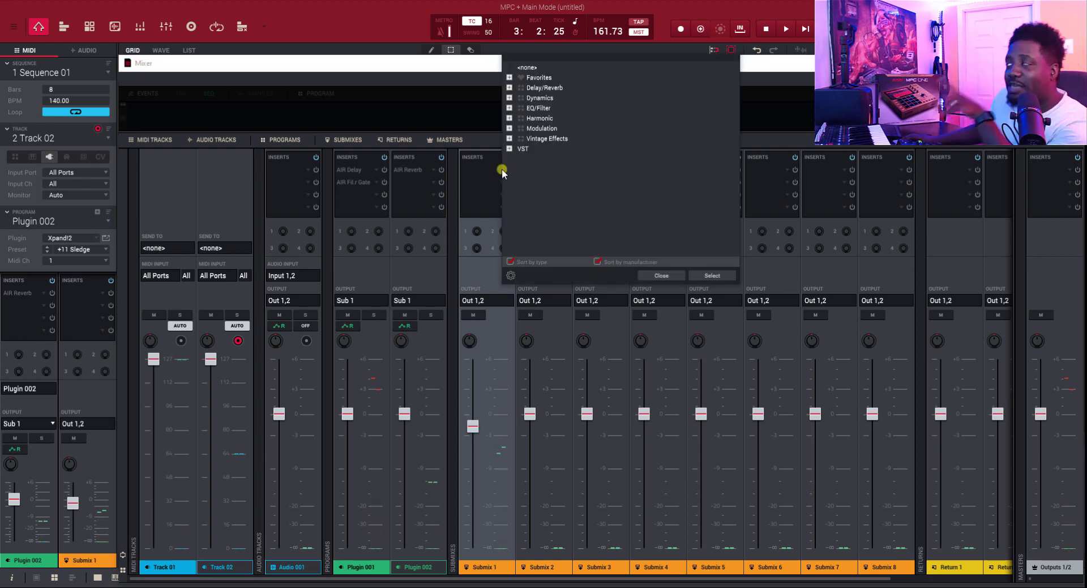
pyautogui.click(509, 88)
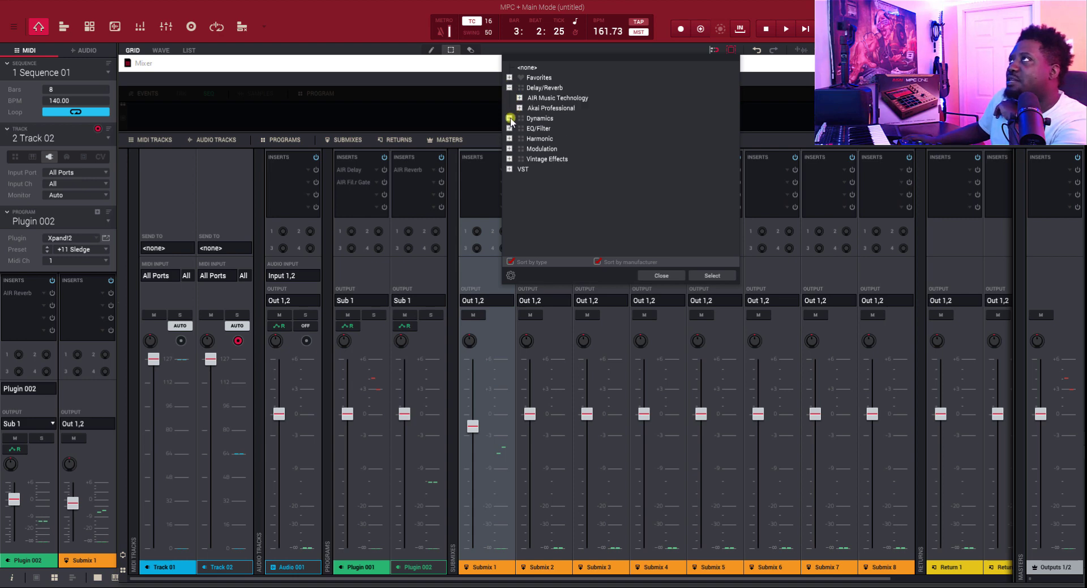
pyautogui.click(509, 118)
pyautogui.click(509, 148)
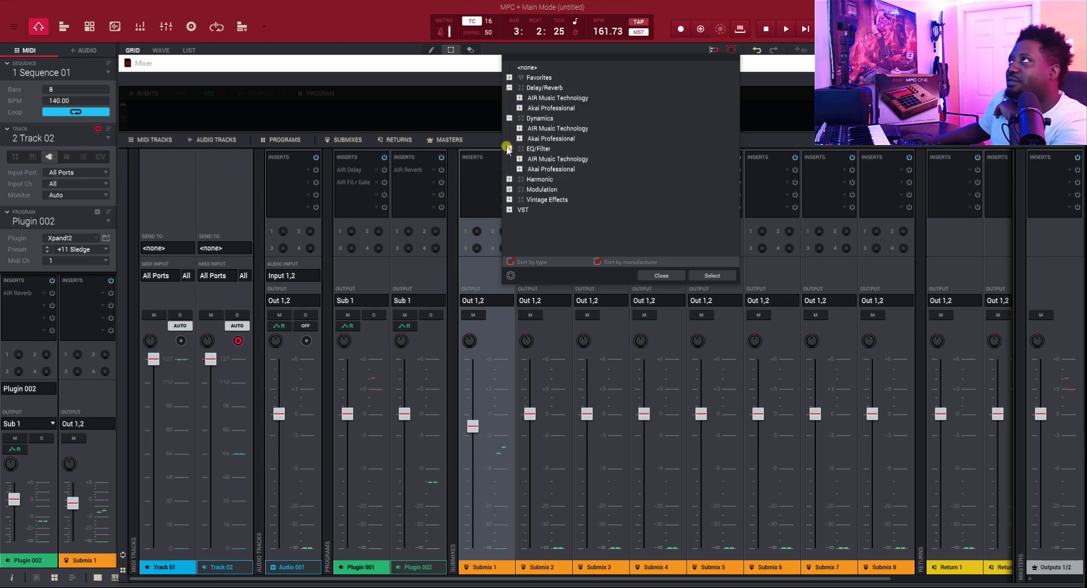
pyautogui.click(509, 179)
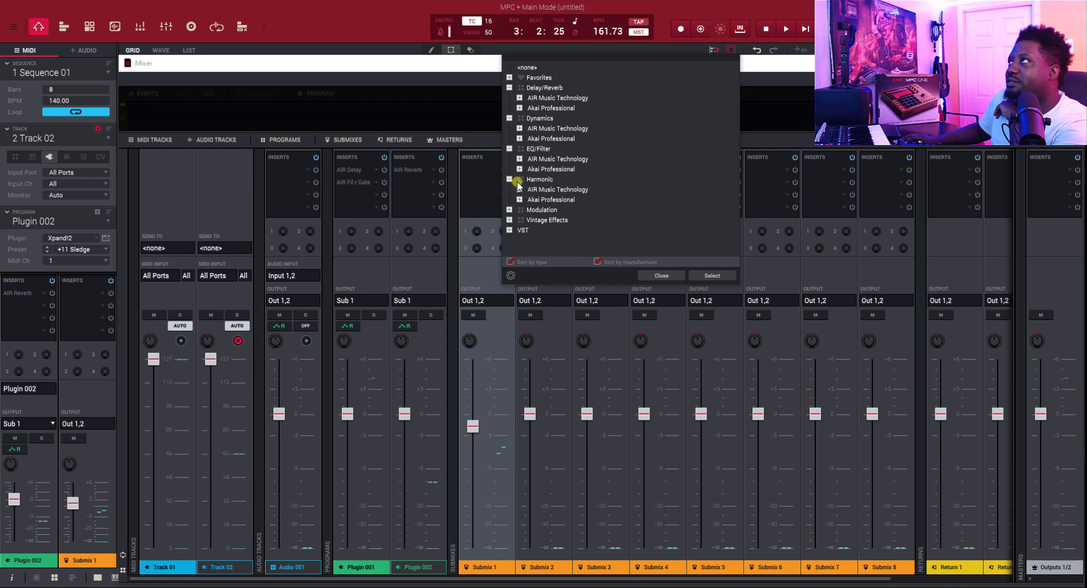
pyautogui.click(519, 189)
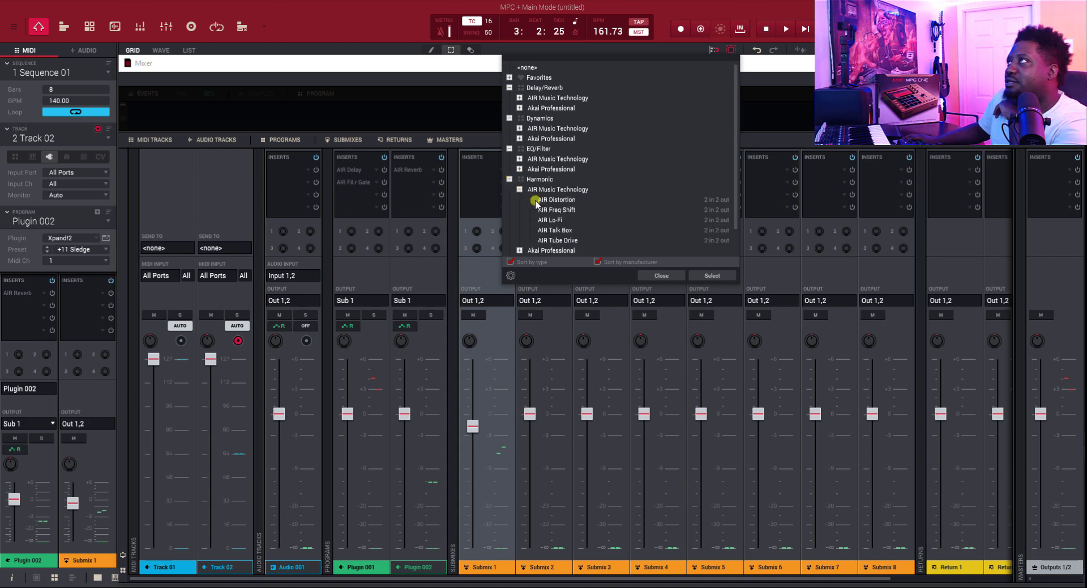
pyautogui.click(560, 241)
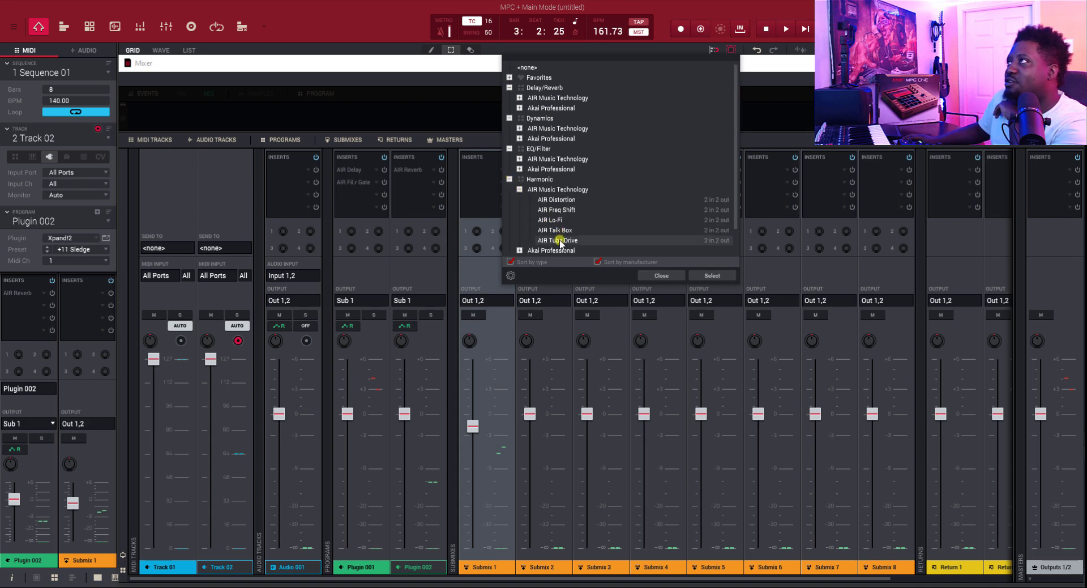
pyautogui.doubleClick(559, 241)
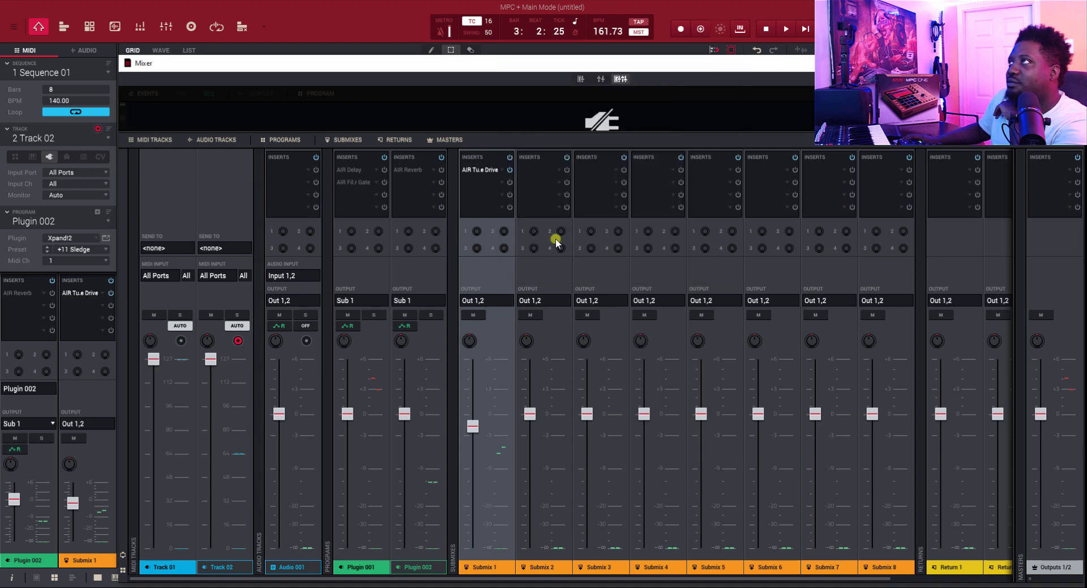
# Set Submix 1's AIR Tube Drive preset to Twelve during playback, move its window clear of the submix channel, and stop playback.
pyautogui.press('space')
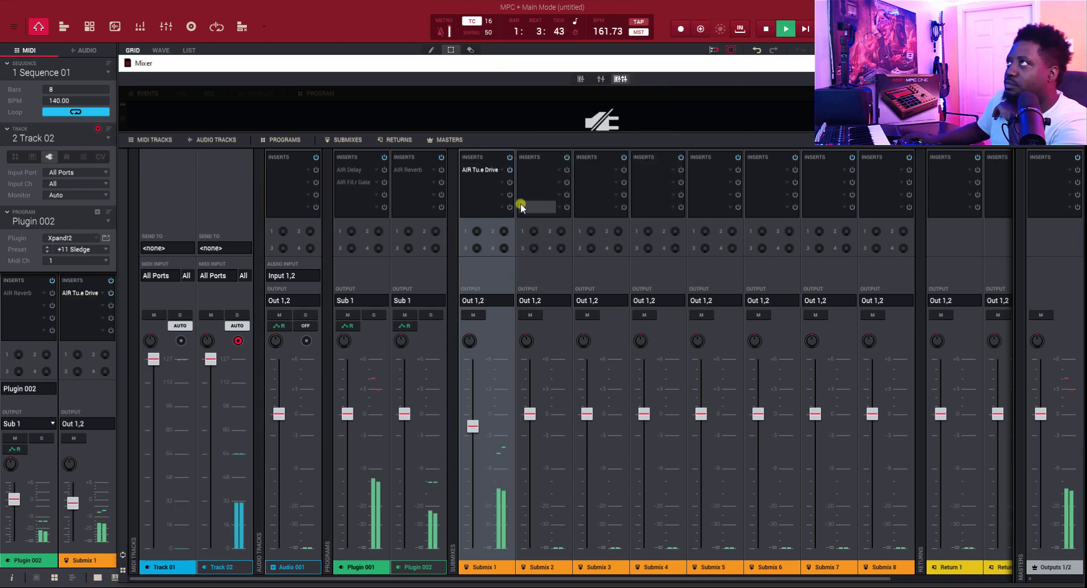
pyautogui.doubleClick(477, 170)
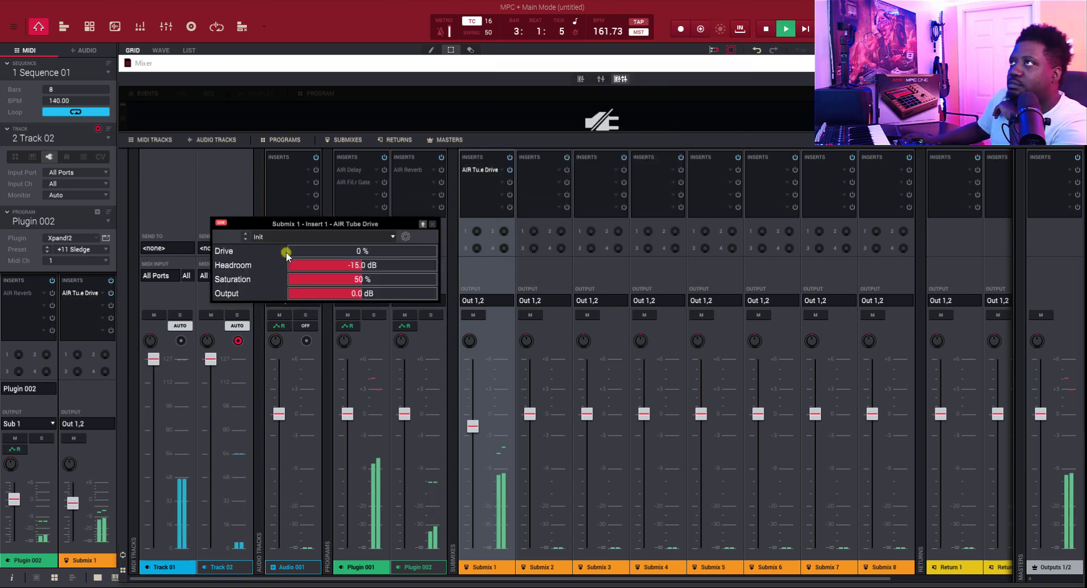
pyautogui.click(245, 240)
pyautogui.click(243, 240)
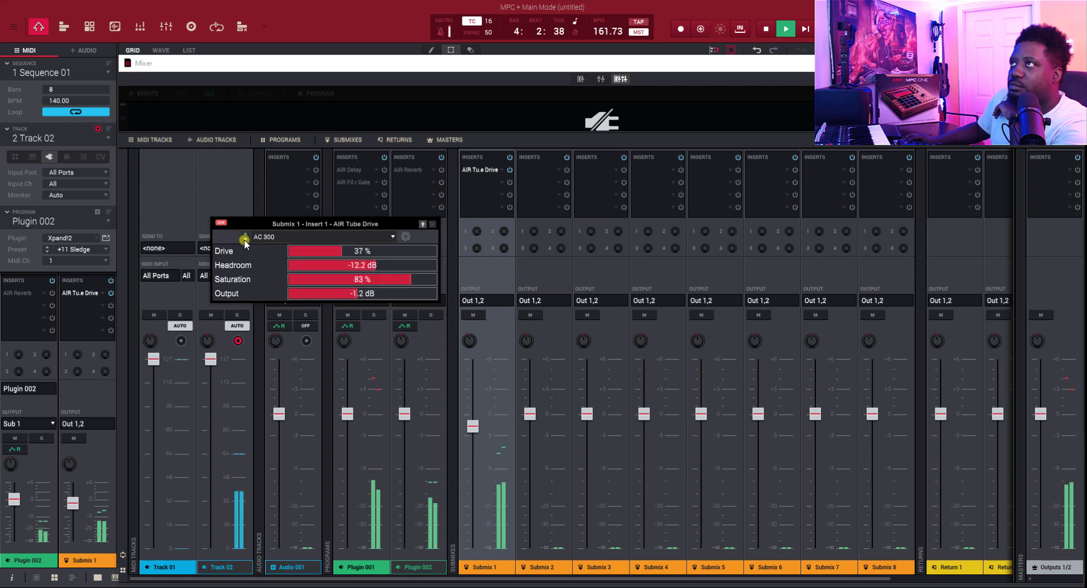
pyautogui.click(243, 239)
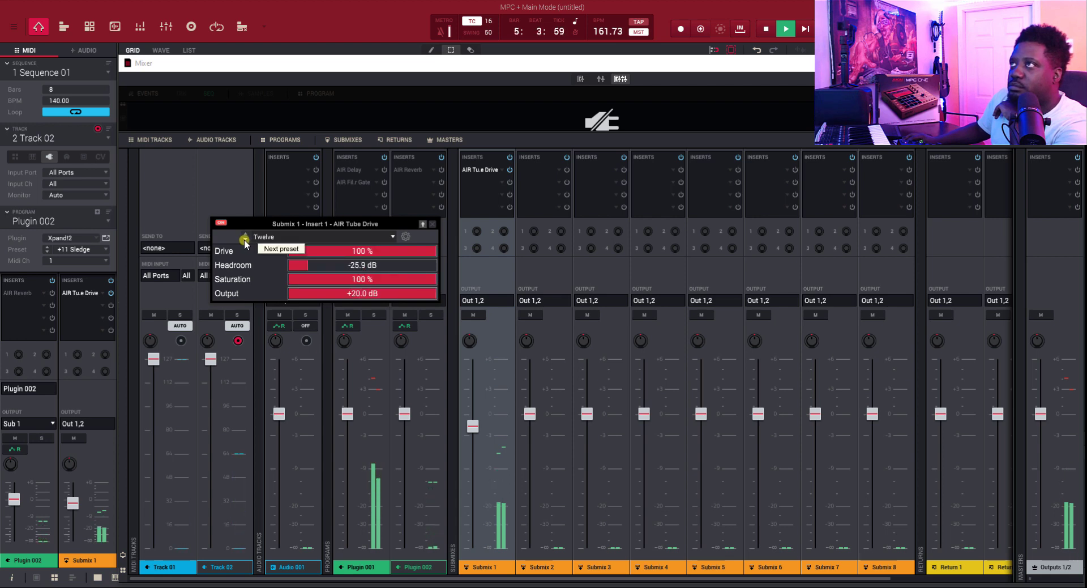
pyautogui.moveTo(333, 224); pyautogui.dragTo(929, 321)
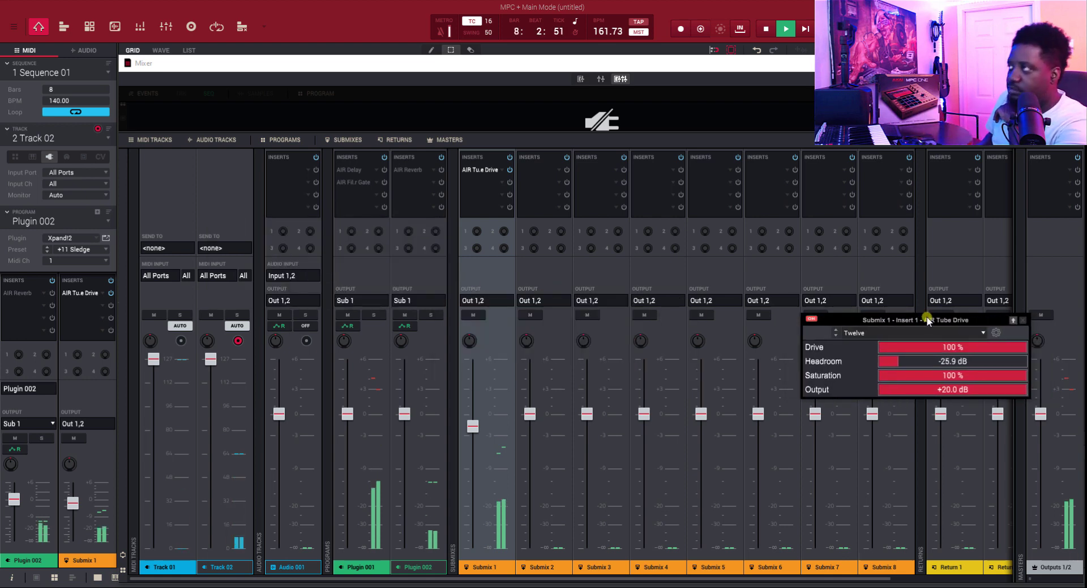
pyautogui.press('space')
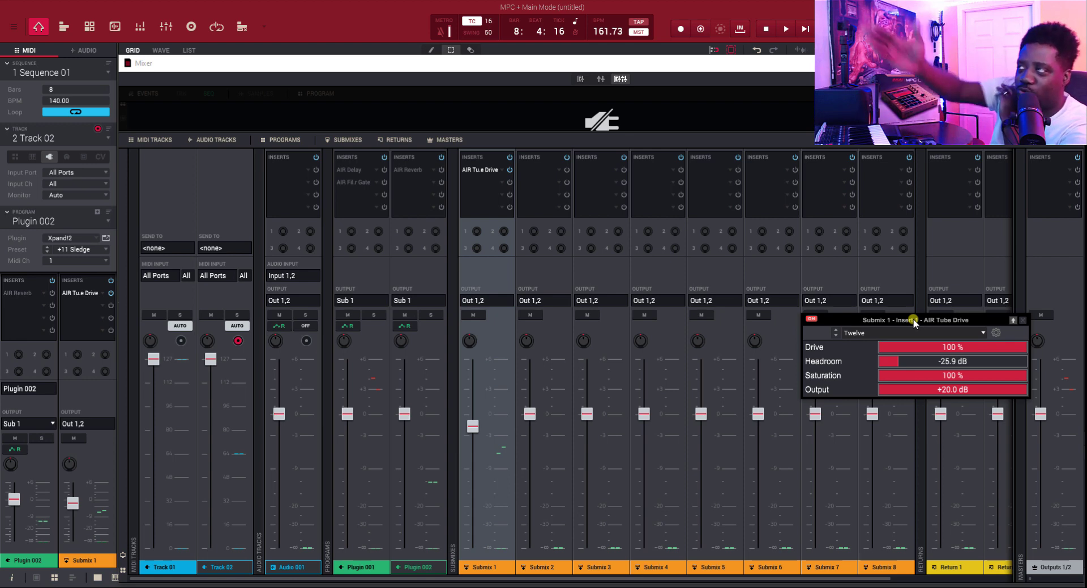
# Compare playback with Submix 1's AIR Tube Drive switched off and on, leave it on, and close its window.
pyautogui.press('space')
pyautogui.click(508, 169)
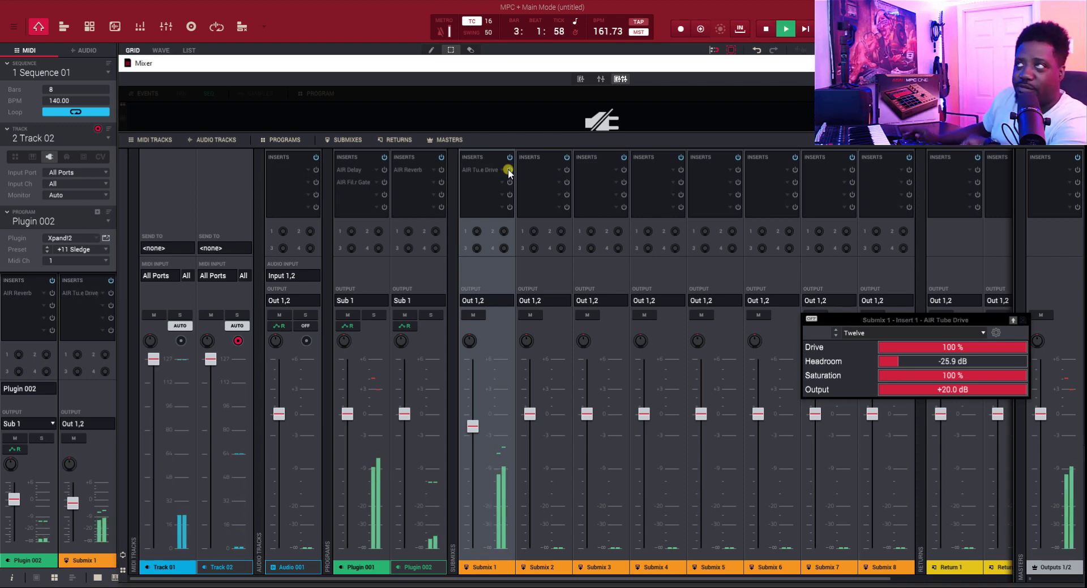
pyautogui.click(509, 170)
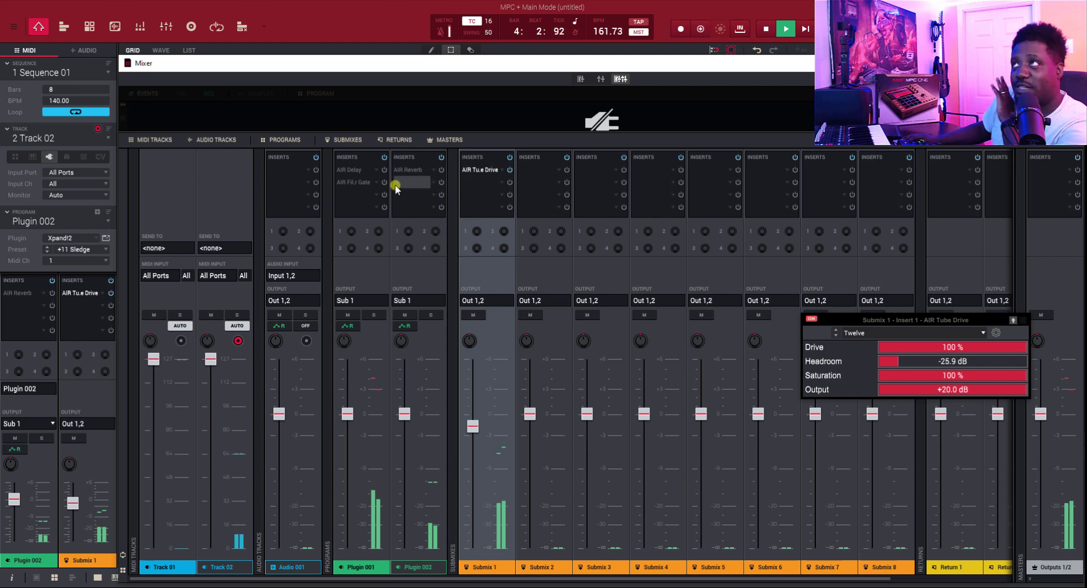
pyautogui.click(507, 169)
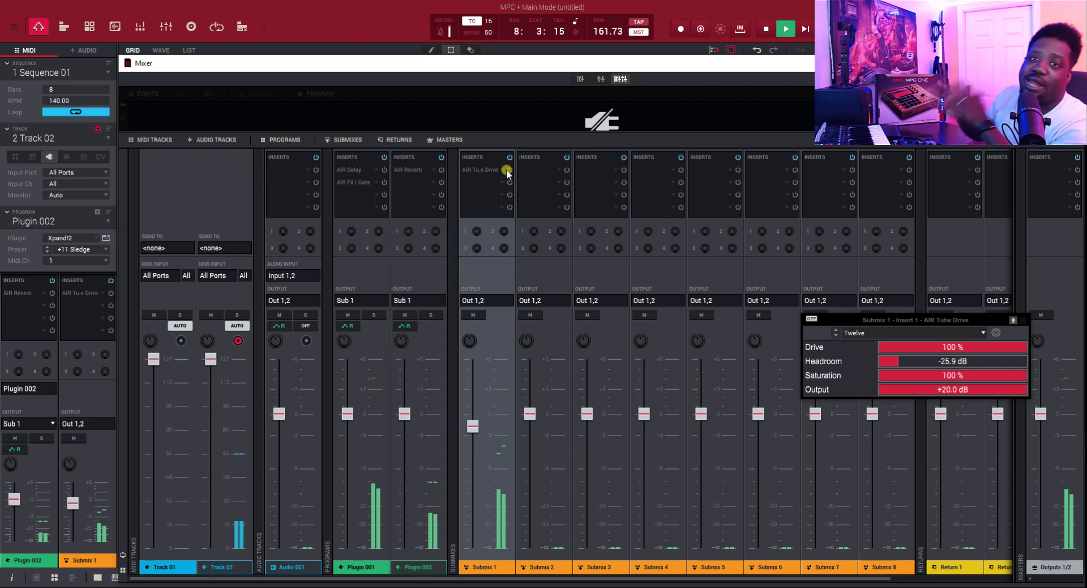
pyautogui.press('space')
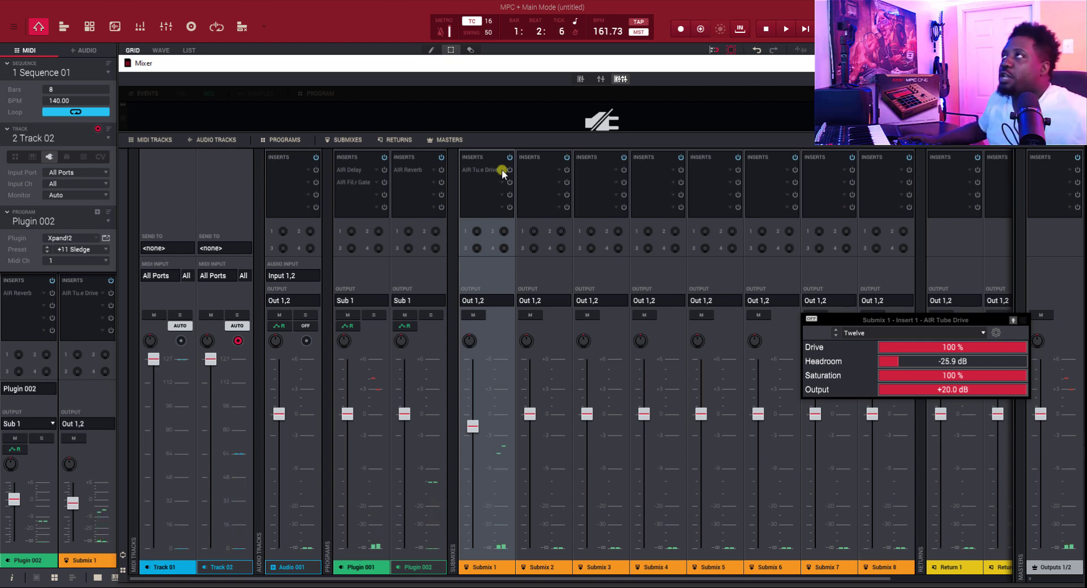
pyautogui.click(509, 171)
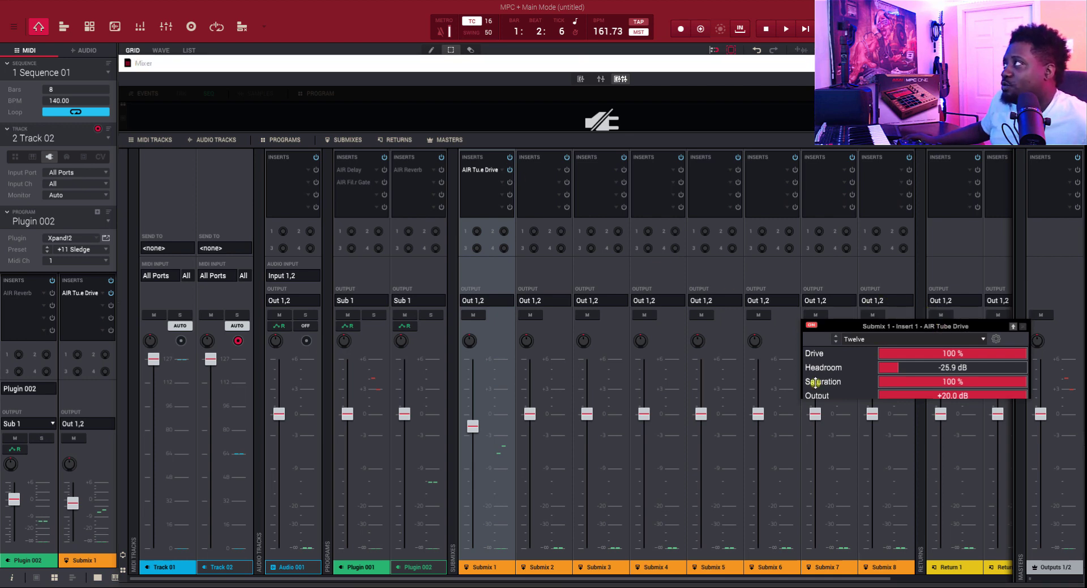
pyautogui.moveTo(941, 328); pyautogui.dragTo(881, 314)
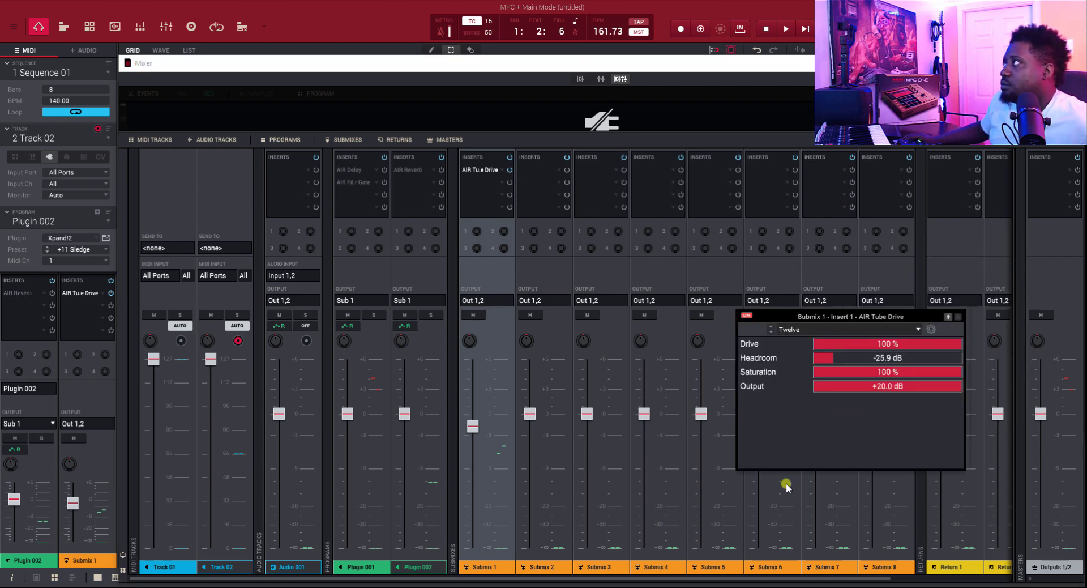
pyautogui.click(785, 485)
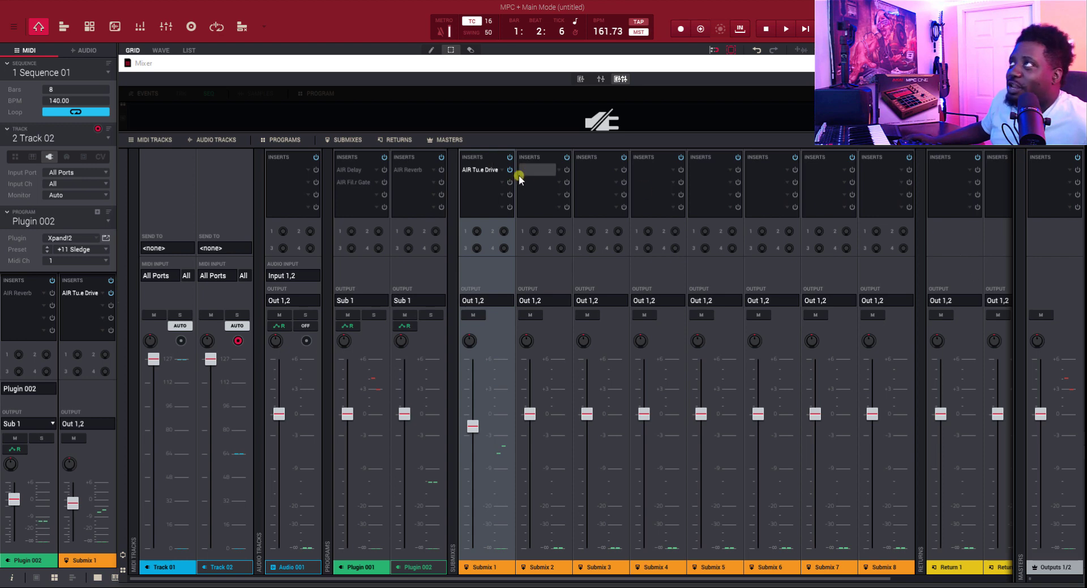
# Load AIR Filter Gate into Return 1's first insert slot and open its settings while the sequence plays.
pyautogui.doubleClick(967, 171)
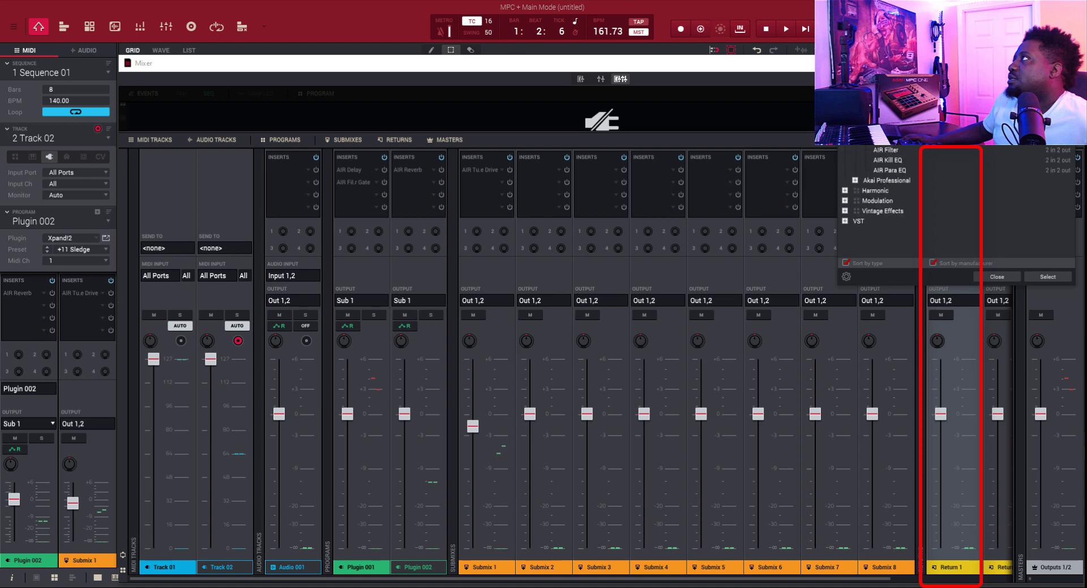
pyautogui.doubleClick(890, 149)
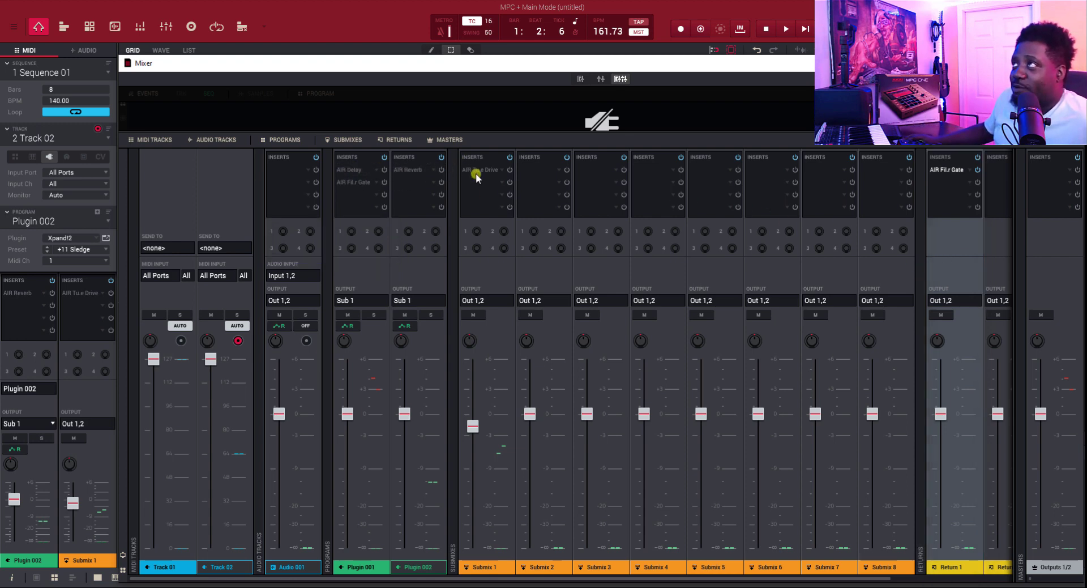
pyautogui.press('space')
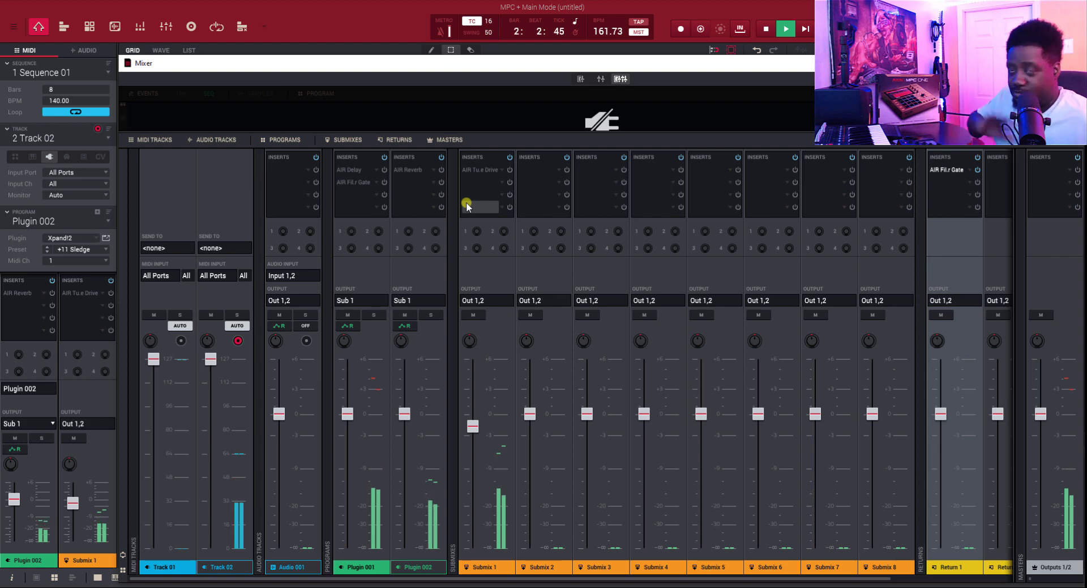
pyautogui.doubleClick(952, 170)
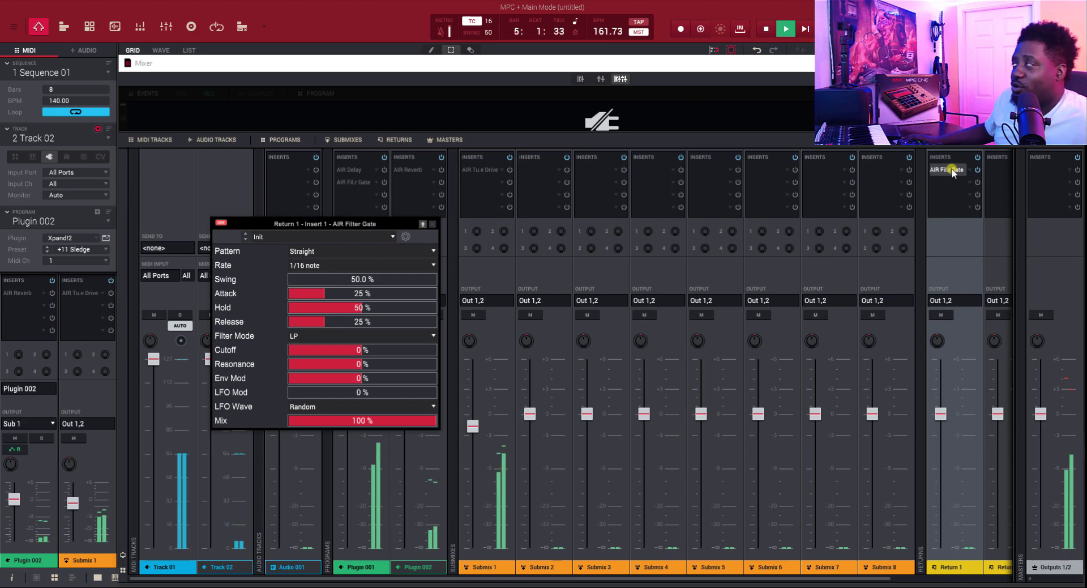
# Set Return 1's AIR Filter Gate preset to Clockwork, move its window clear of the program channels, and stop playback.
pyautogui.click(246, 239)
pyautogui.moveTo(329, 225); pyautogui.dragTo(150, 320)
pyautogui.press('space')
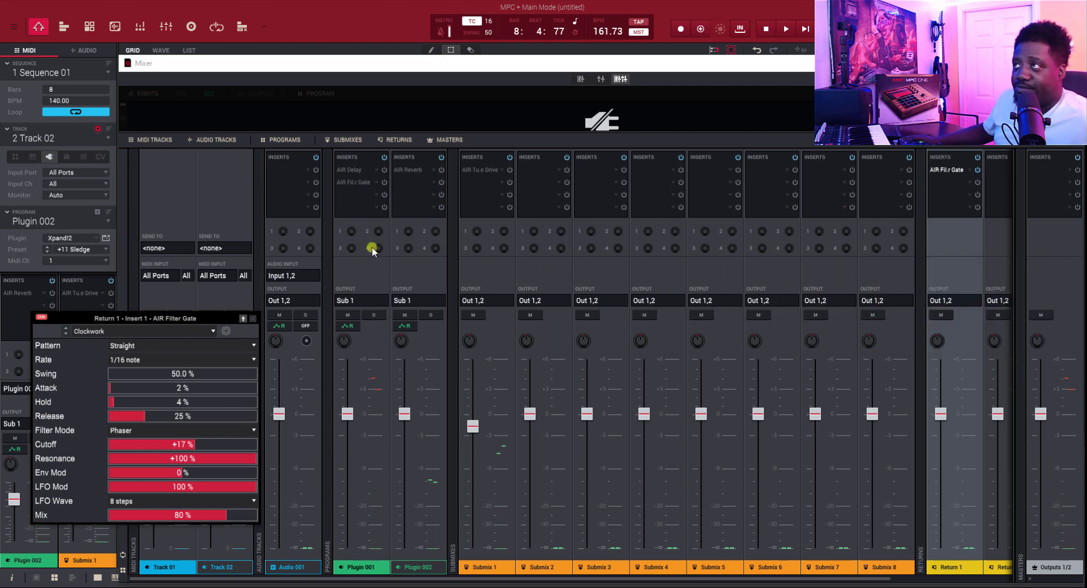
# Raise Plugin 001's send 1 level to 0.00 dB to feed Return 1.
pyautogui.moveTo(349, 238)
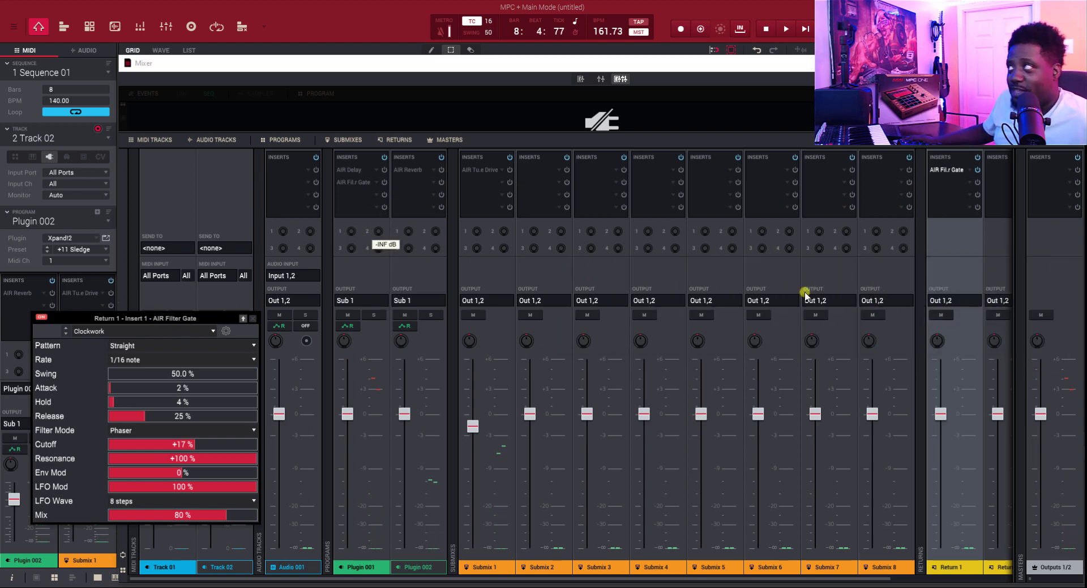
pyautogui.moveTo(872, 581)
pyautogui.mouseDown()
pyautogui.moveTo(894, 580)
pyautogui.moveTo(884, 583)
pyautogui.mouseUp()
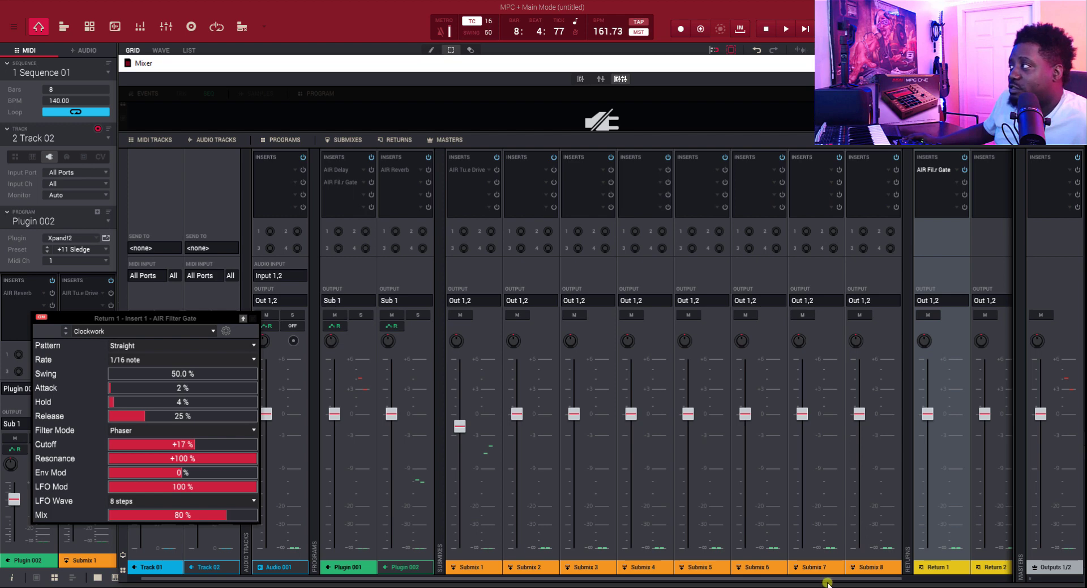
pyautogui.moveTo(827, 581); pyautogui.dragTo(797, 583)
pyautogui.moveTo(353, 234)
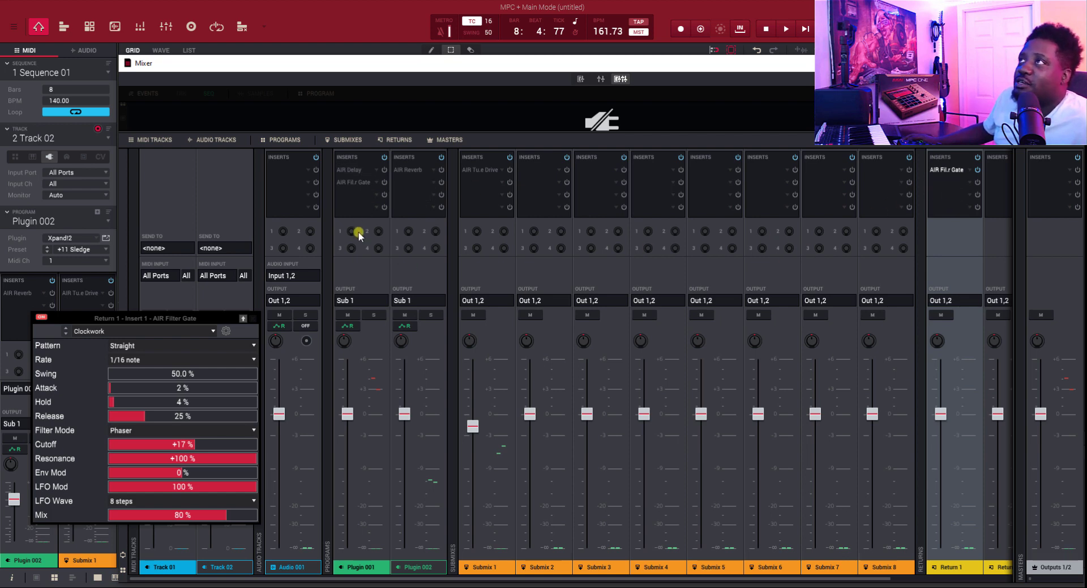
pyautogui.click(350, 233)
pyautogui.moveTo(351, 223); pyautogui.dragTo(352, 186)
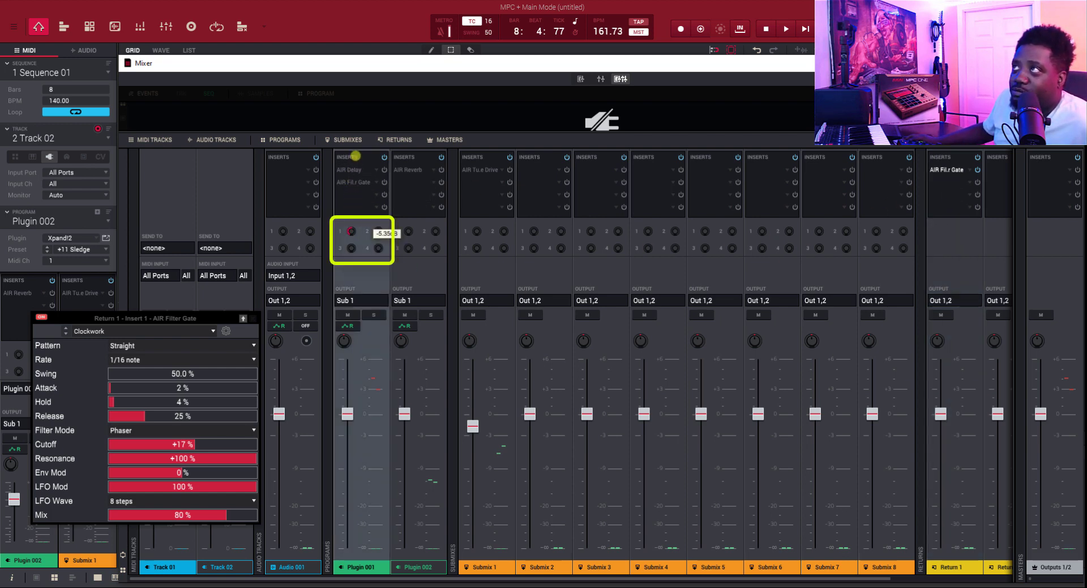
pyautogui.moveTo(359, 114); pyautogui.dragTo(367, 41)
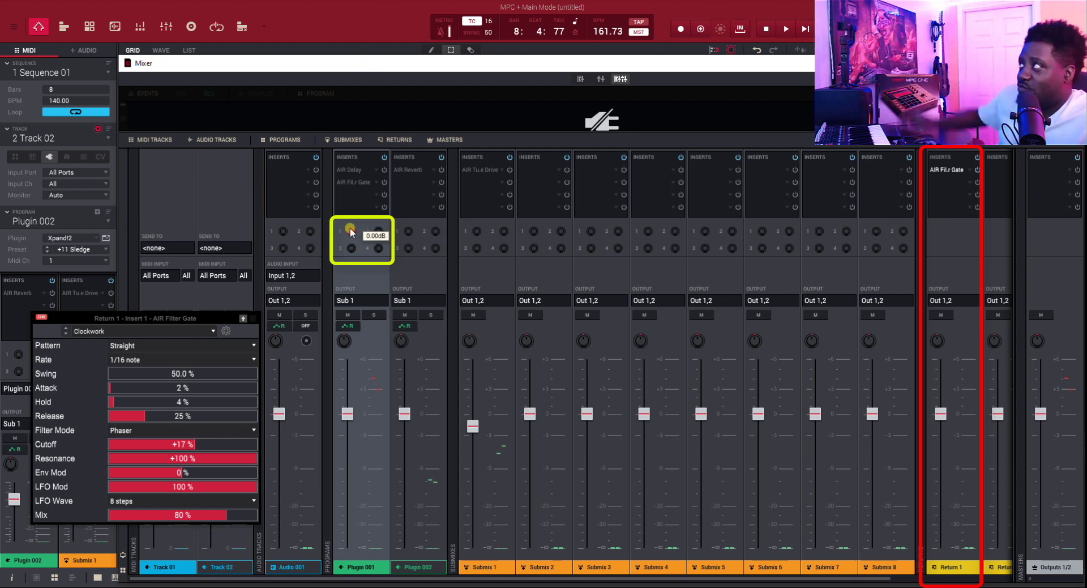
# Play the sequence, lower Plugin 001's send 1 to -INF dB, and stop playback.
pyautogui.press('space')
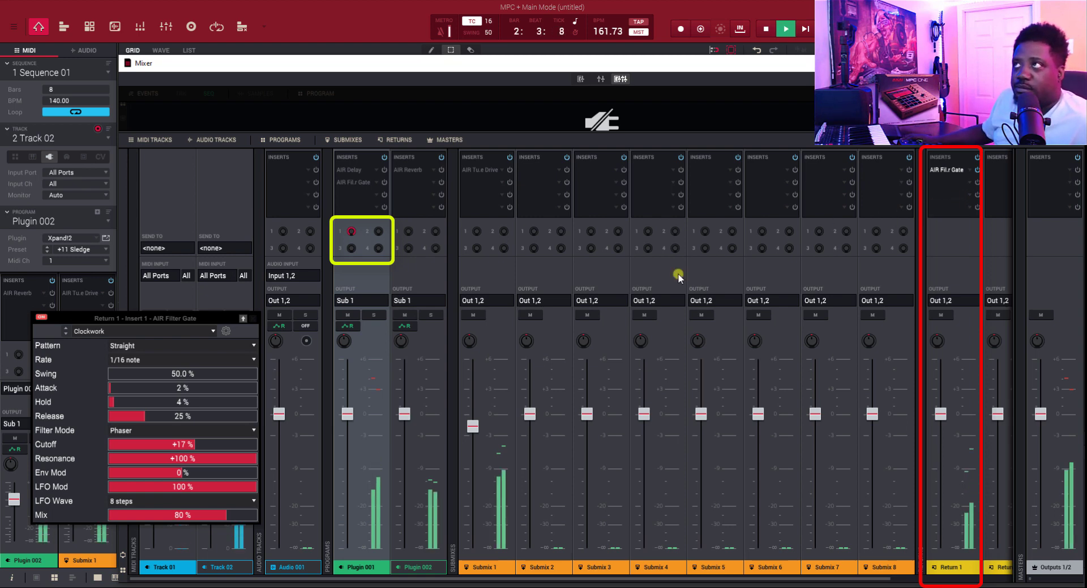
pyautogui.moveTo(354, 239); pyautogui.dragTo(353, 238)
pyautogui.moveTo(352, 239)
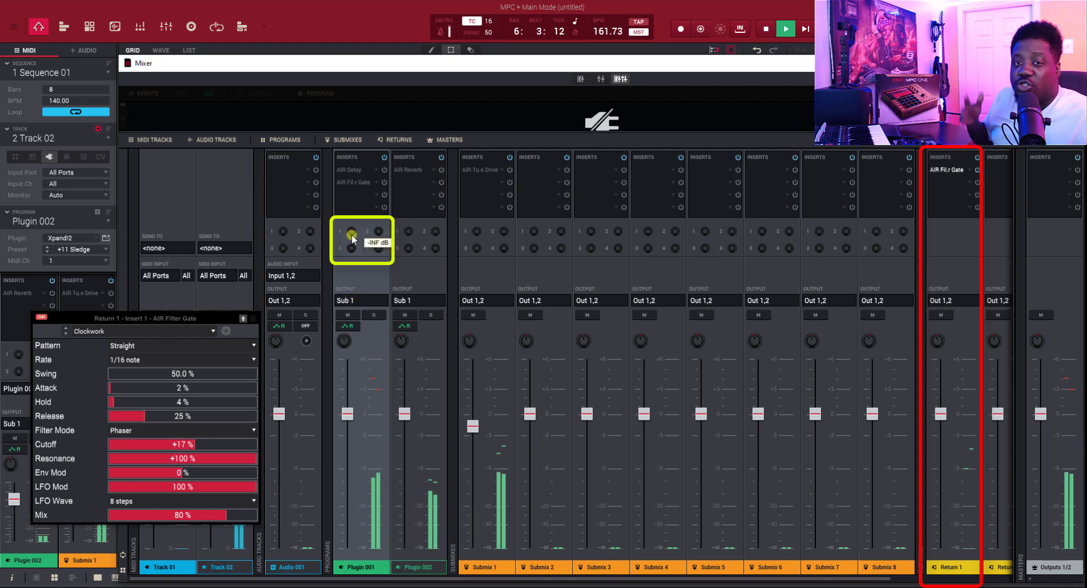
pyautogui.press('space')
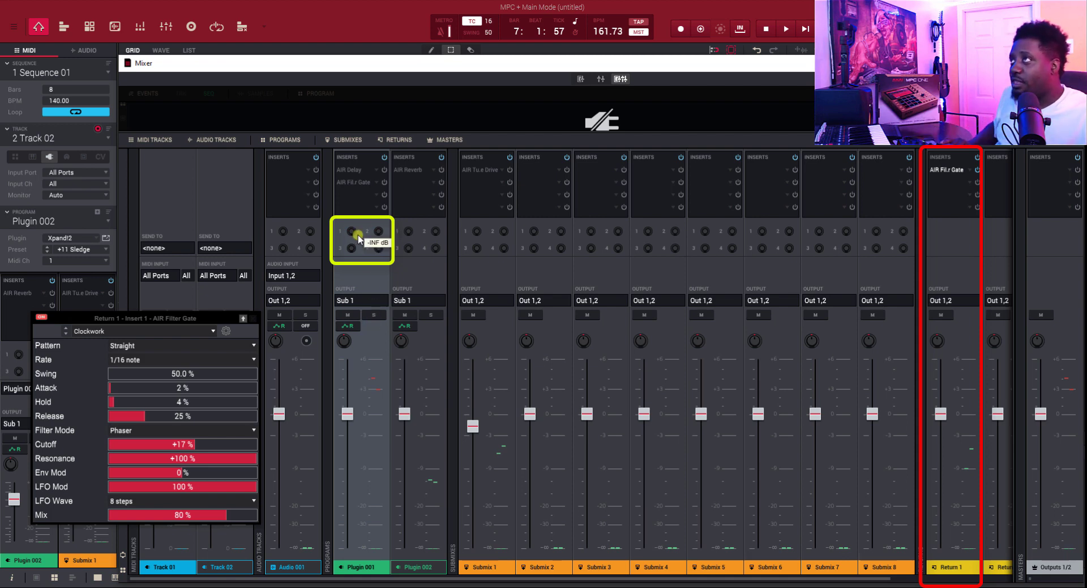
# Set Plugin 001's send 1 to -7.37 dB while the sequence plays, and stop playback.
pyautogui.press('space')
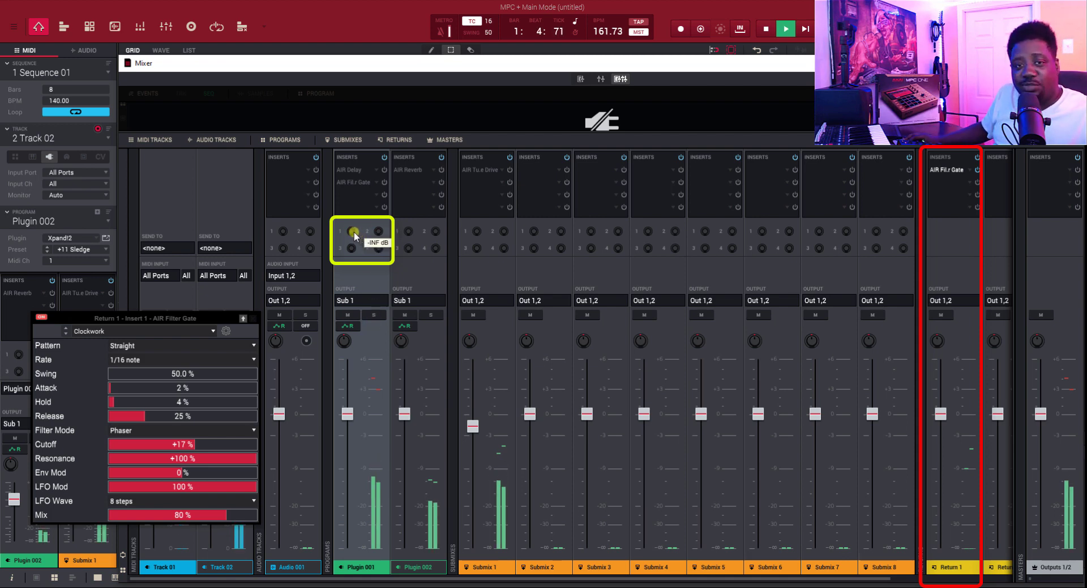
pyautogui.moveTo(353, 232); pyautogui.dragTo(324, 175)
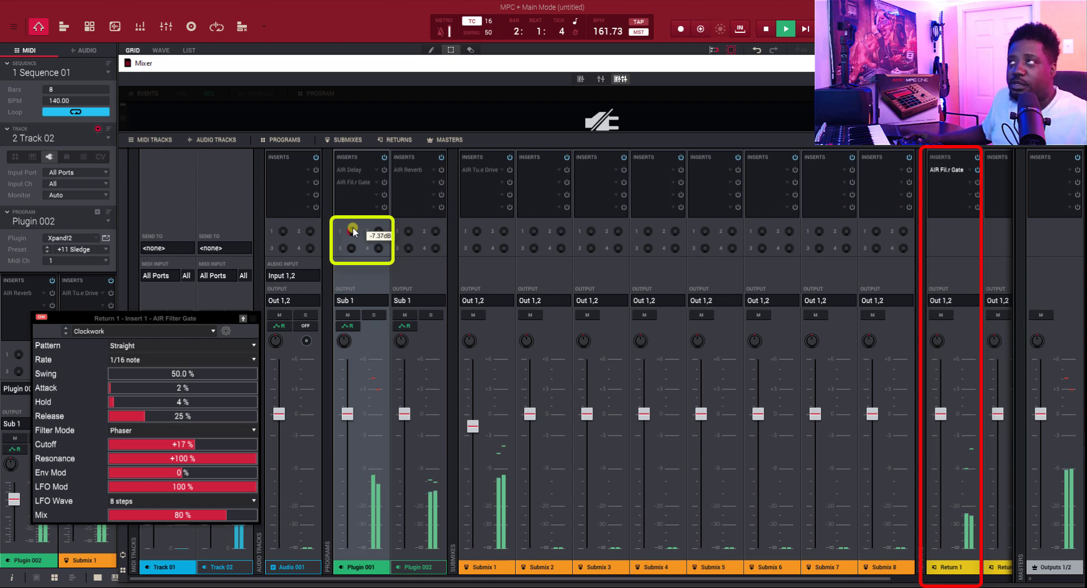
pyautogui.press('space')
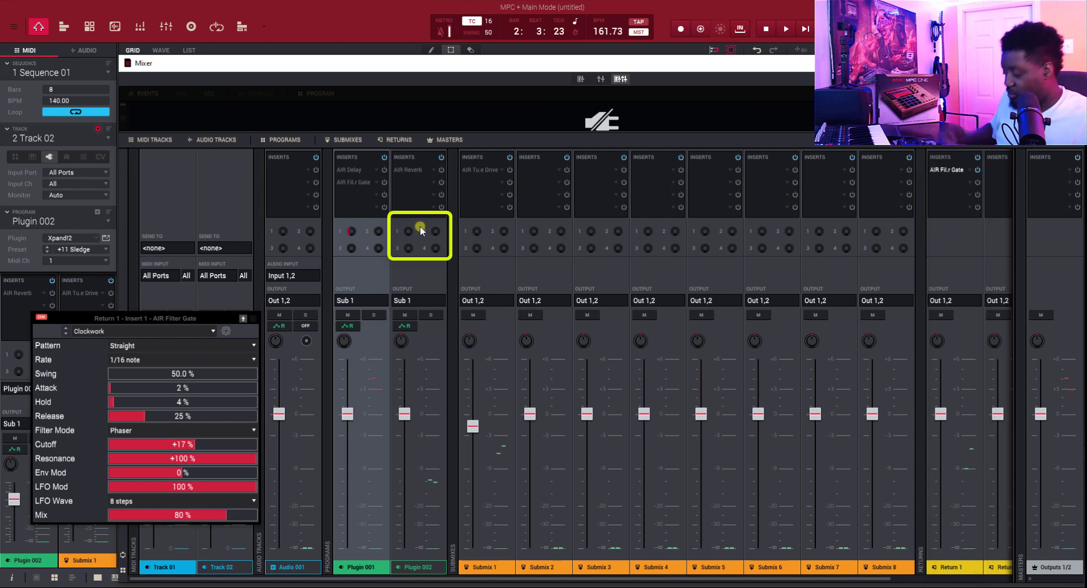
# During playback, turn up Plugin 002's send 1 and reset Plugin 001's send 1 to -INF dB, and stop playback.
pyautogui.press('space')
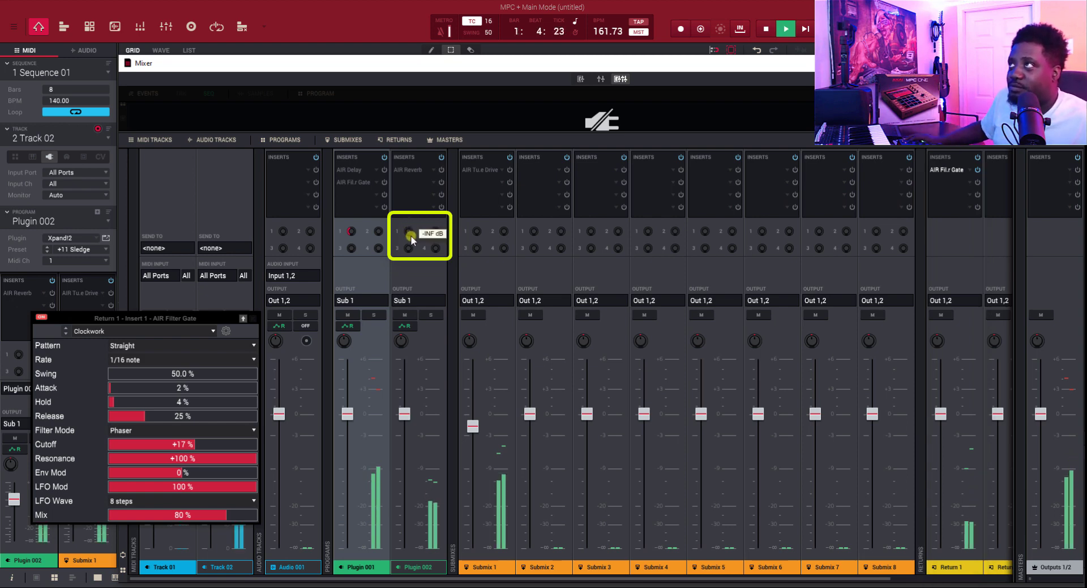
pyautogui.moveTo(407, 229); pyautogui.dragTo(371, 50)
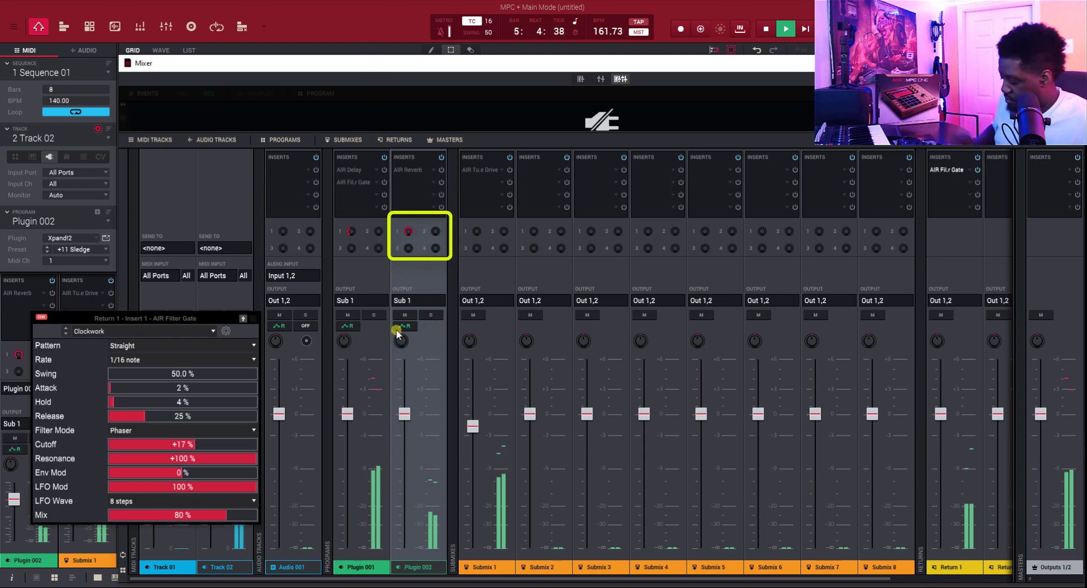
pyautogui.doubleClick(351, 233)
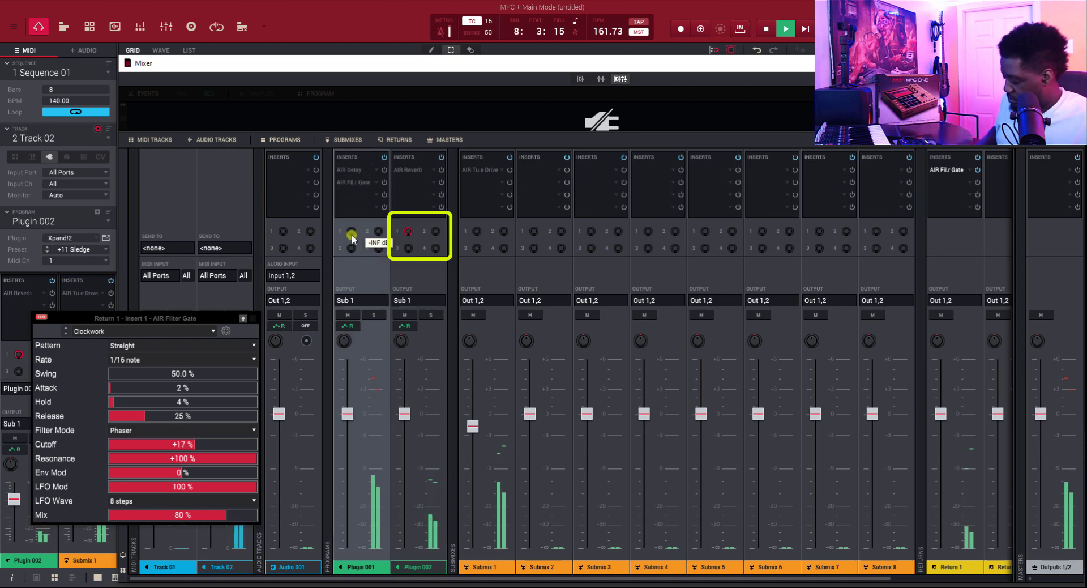
pyautogui.press('space')
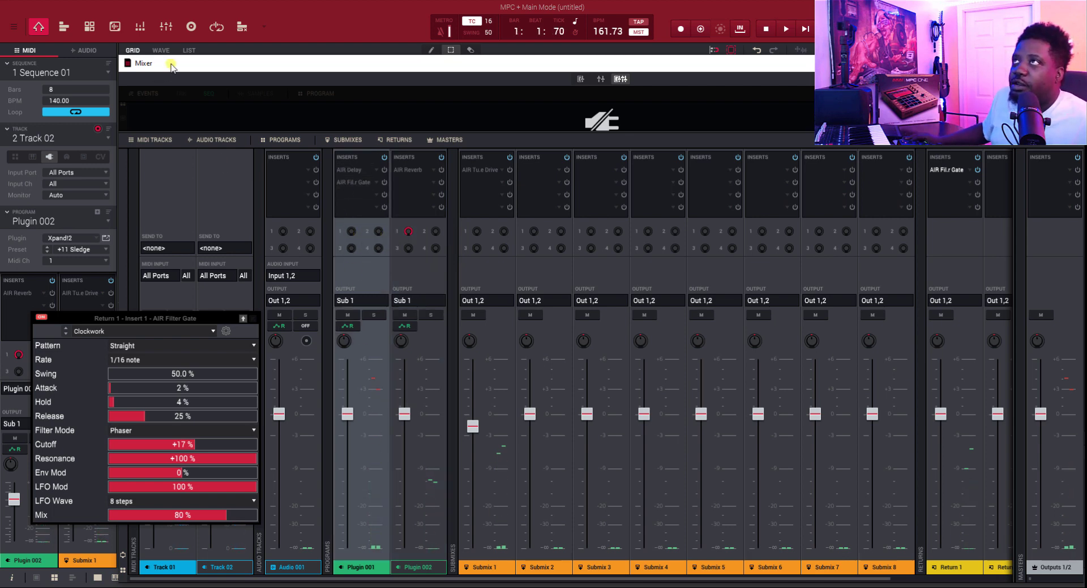
# Close the mixer and apply Legato timing correction to Track 02's notes in the grid.
pyautogui.press('Escape')
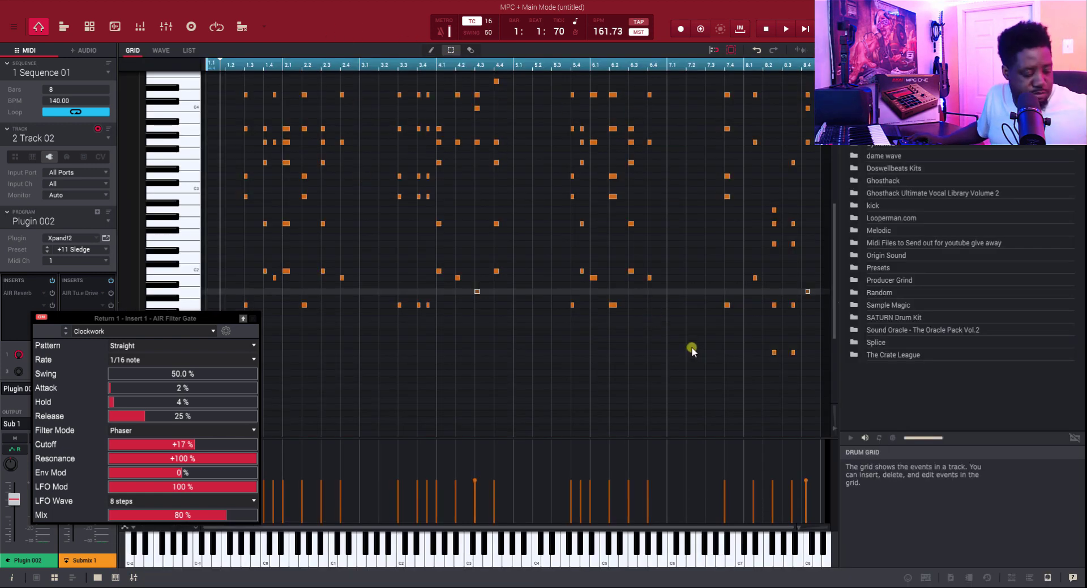
pyautogui.press('t')
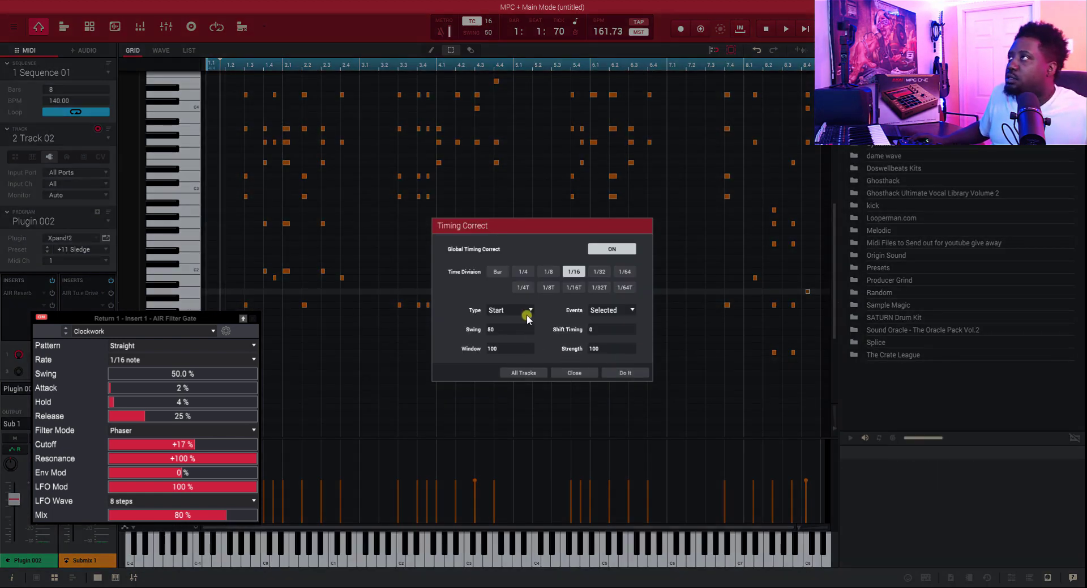
pyautogui.click(528, 311)
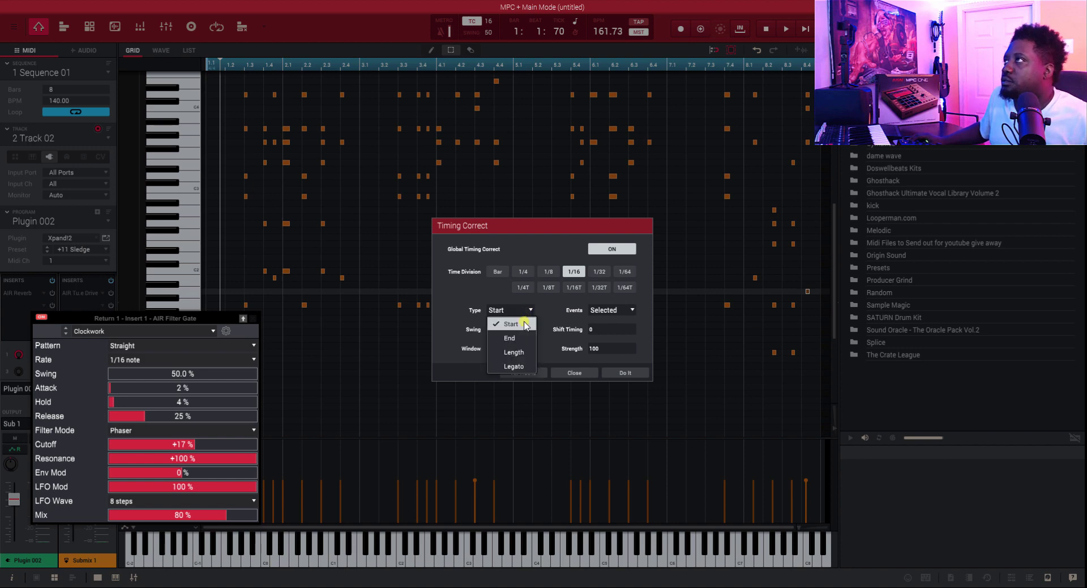
pyautogui.click(515, 367)
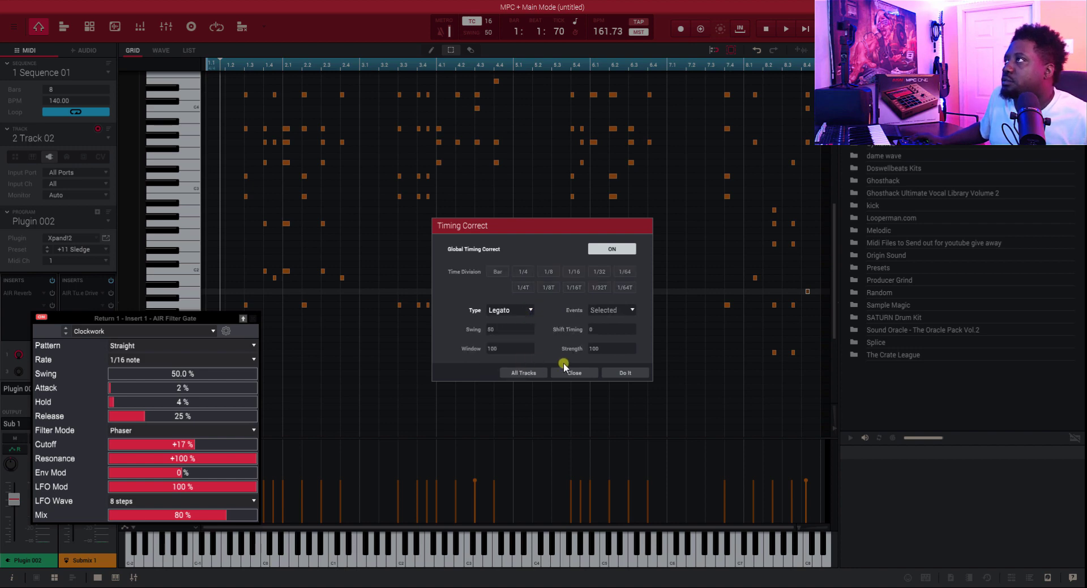
pyautogui.click(618, 373)
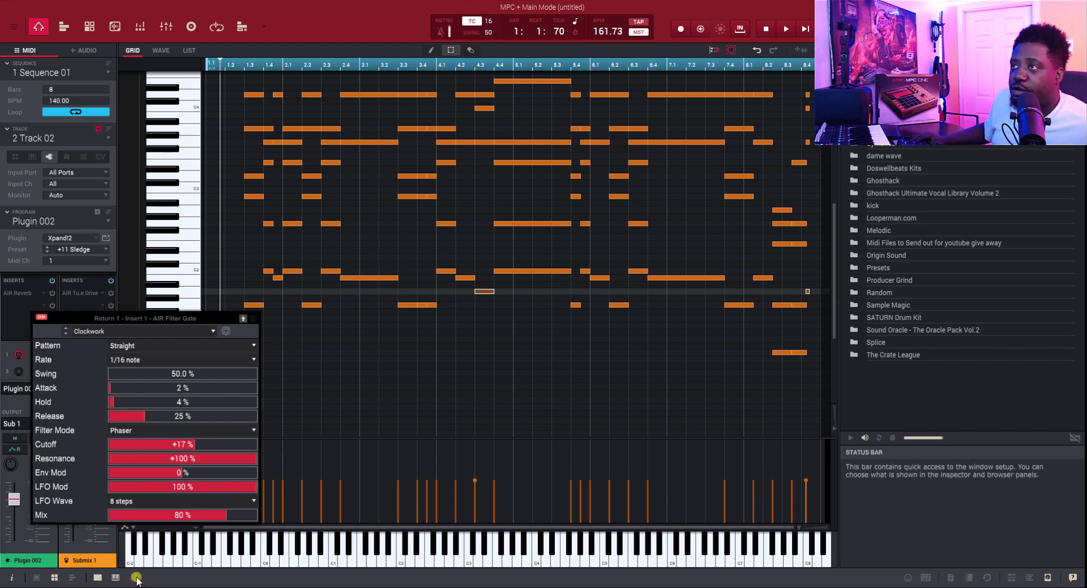
# Reopen the mixer, close the AIR Filter Gate window, and reset Plugin 002's send 1 to -INF dB.
pyautogui.hotkey('ctrl', 'm')
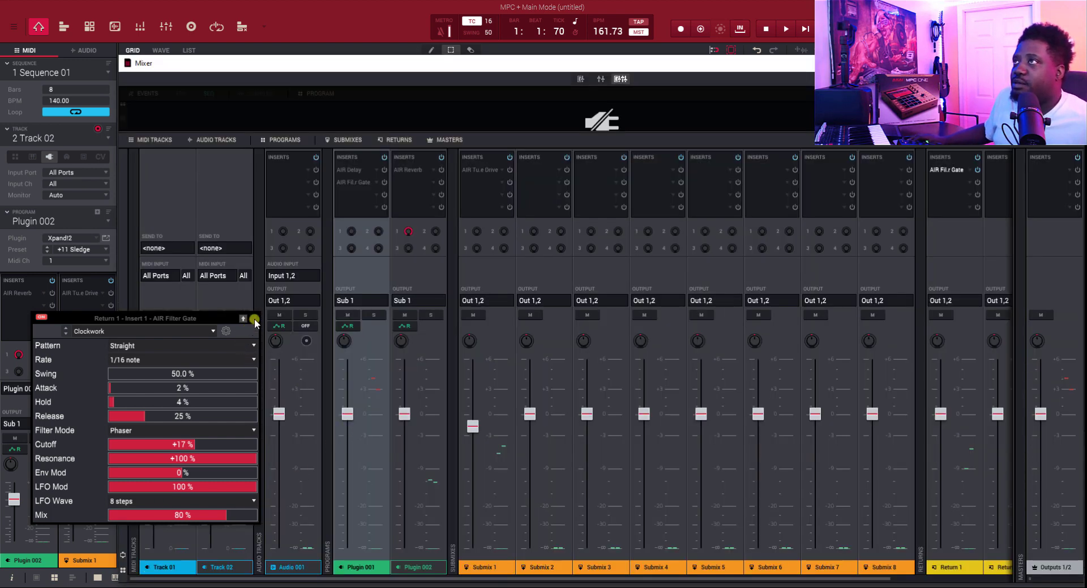
pyautogui.click(255, 319)
pyautogui.click(406, 244)
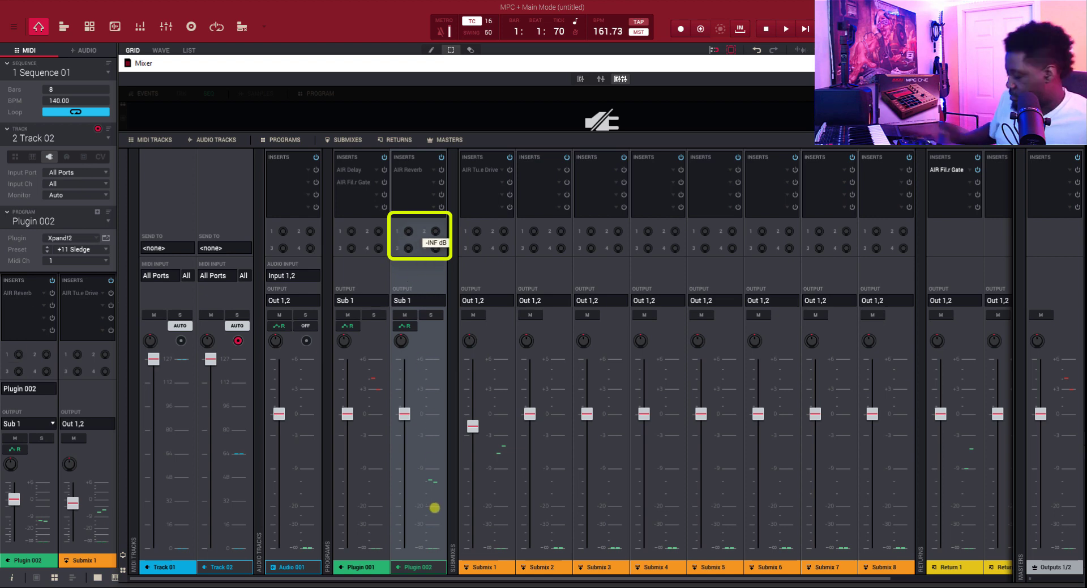
# Mute Plugin 001 and play the sequence to hear Plugin 002 without its send, and stop playback.
pyautogui.click(347, 316)
pyautogui.press('space')
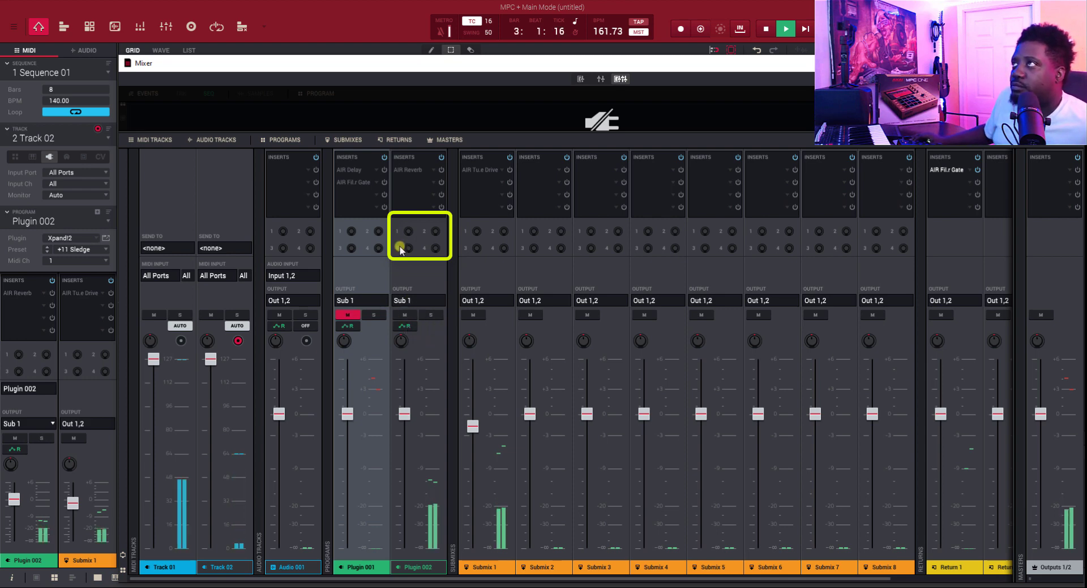
pyautogui.moveTo(410, 234)
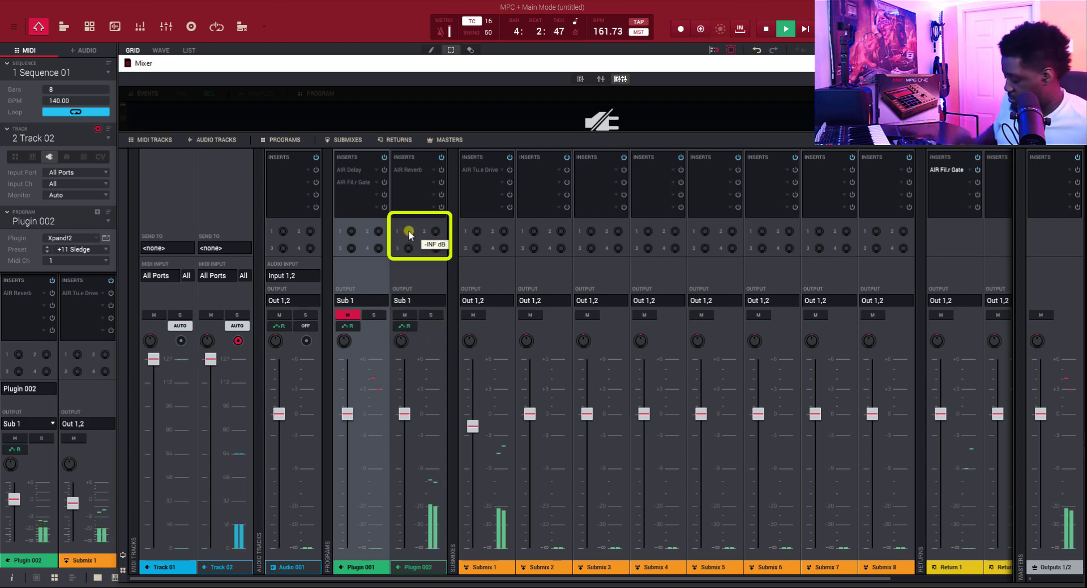
pyautogui.press('space')
# Raise Plugin 002's send 1 to -5.35 dB, start playback, raise it to 0.00 dB, and lower it to -INF dB.
pyautogui.moveTo(410, 235); pyautogui.dragTo(410, 229)
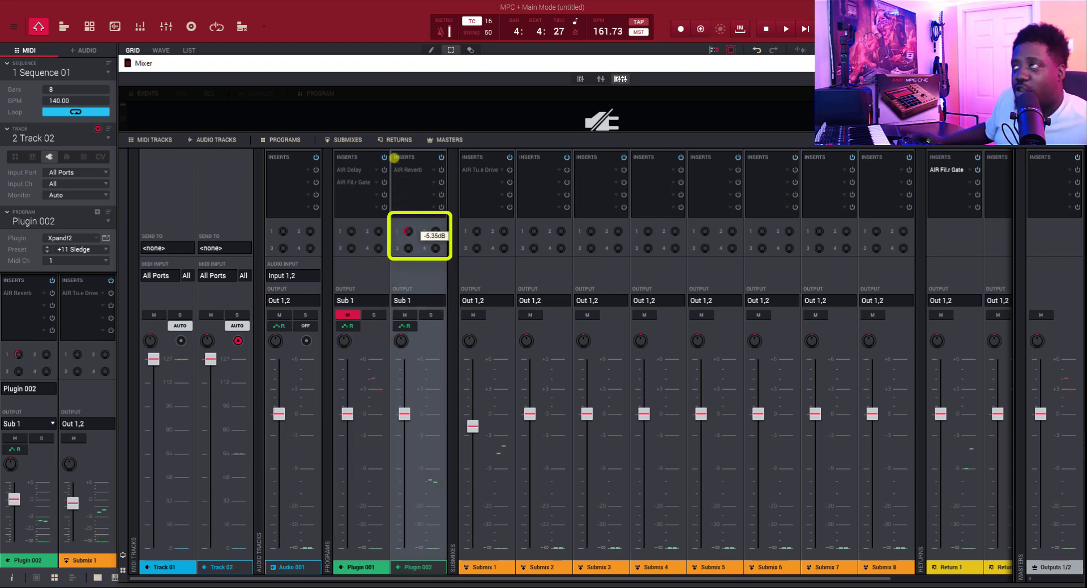
pyautogui.press('space')
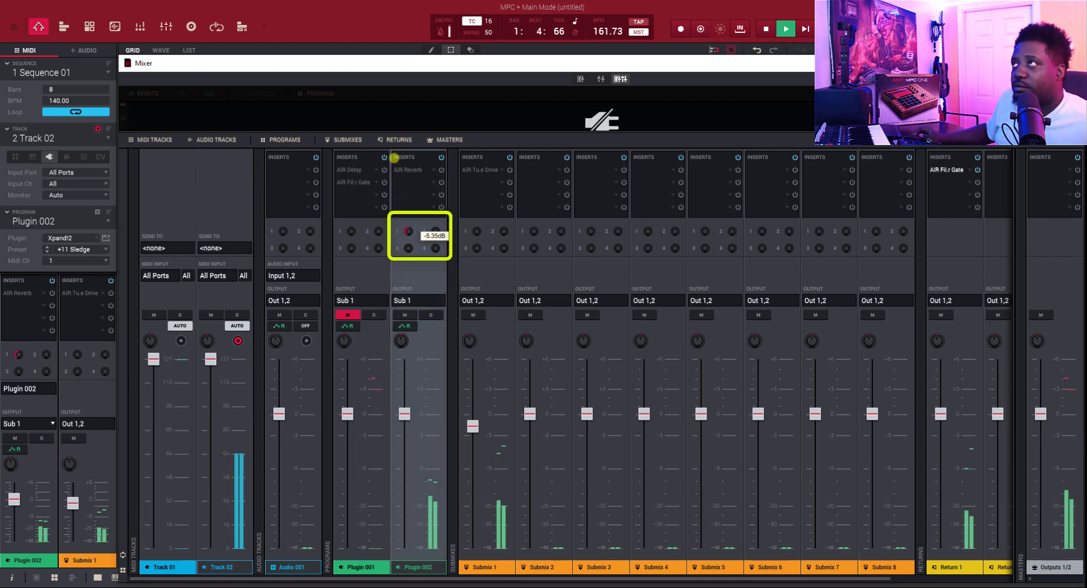
pyautogui.moveTo(408, 232); pyautogui.dragTo(412, 139)
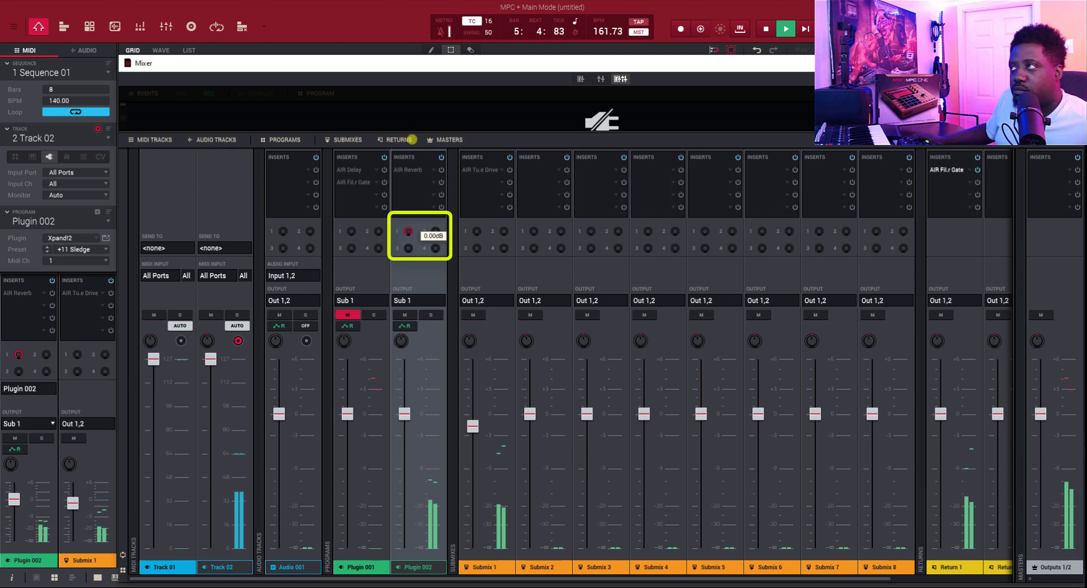
pyautogui.moveTo(412, 139); pyautogui.dragTo(420, 441)
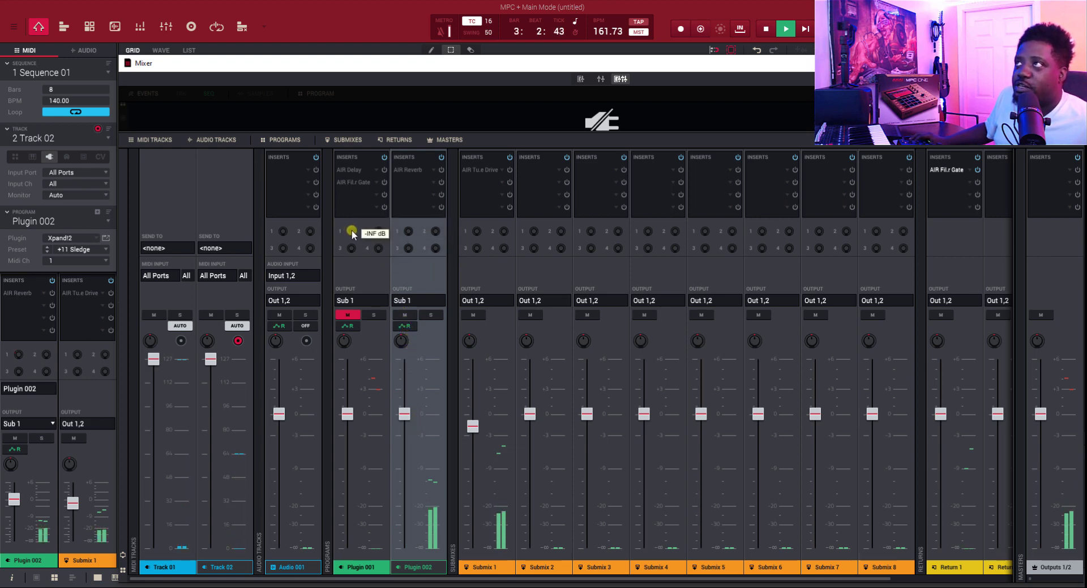
# Unmute Plugin 001, raise its send 1 to 0.00 dB during playback, and stop playback.
pyautogui.click(348, 229)
pyautogui.click(347, 314)
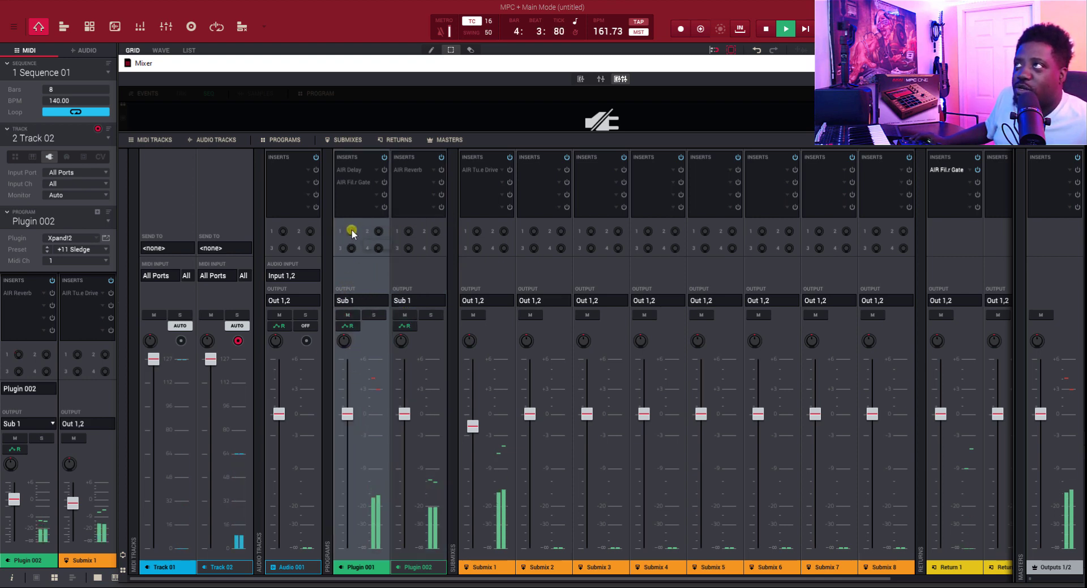
pyautogui.moveTo(351, 230); pyautogui.dragTo(339, 51)
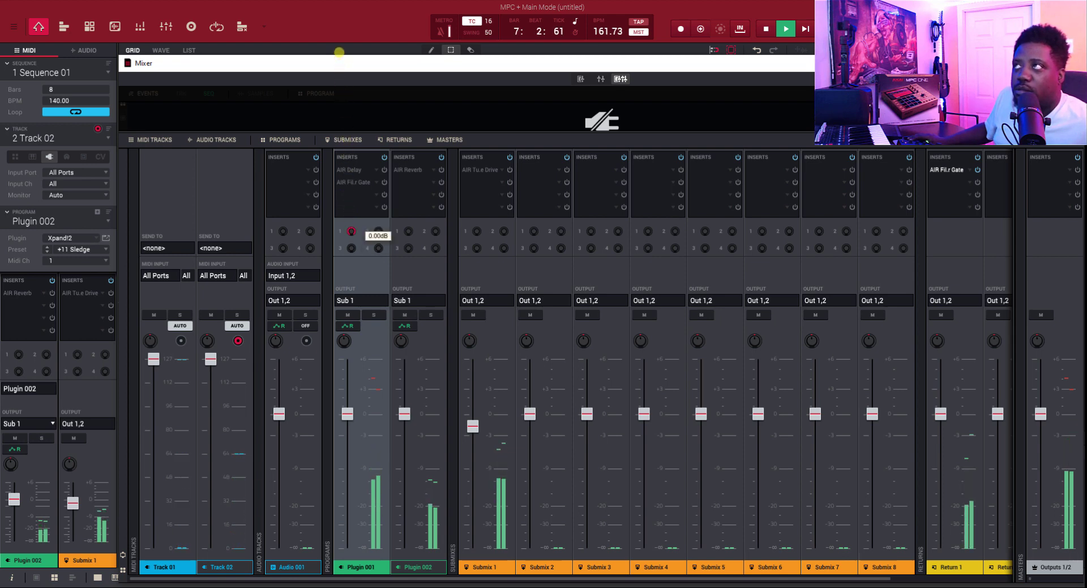
pyautogui.press('space')
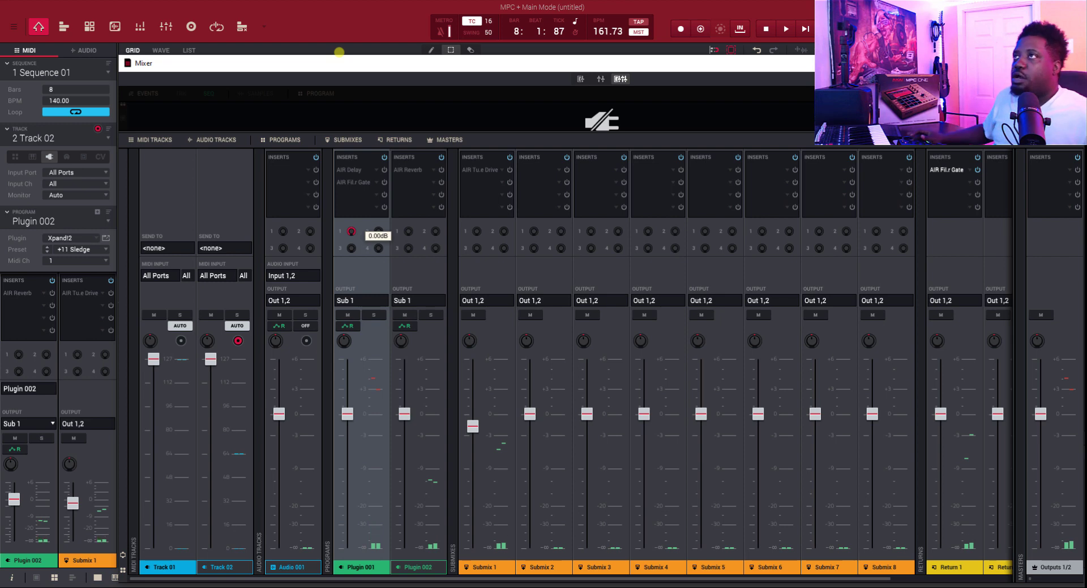